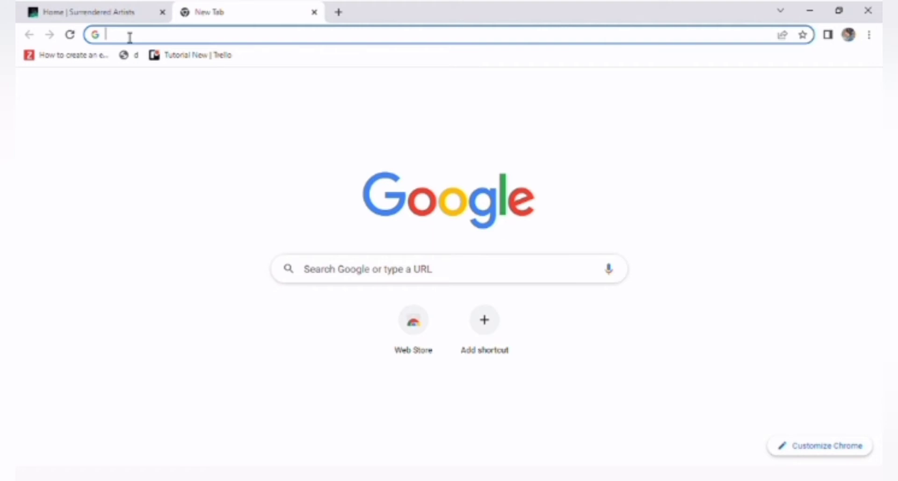
# - Search for Donorbox and go from its login page to the account signup page
pyautogui.write('donorbox login')
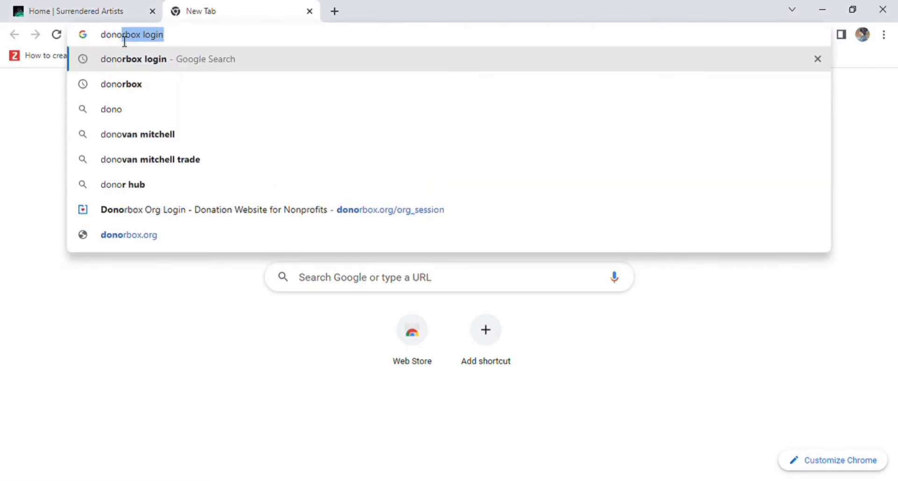
pyautogui.press('Return')
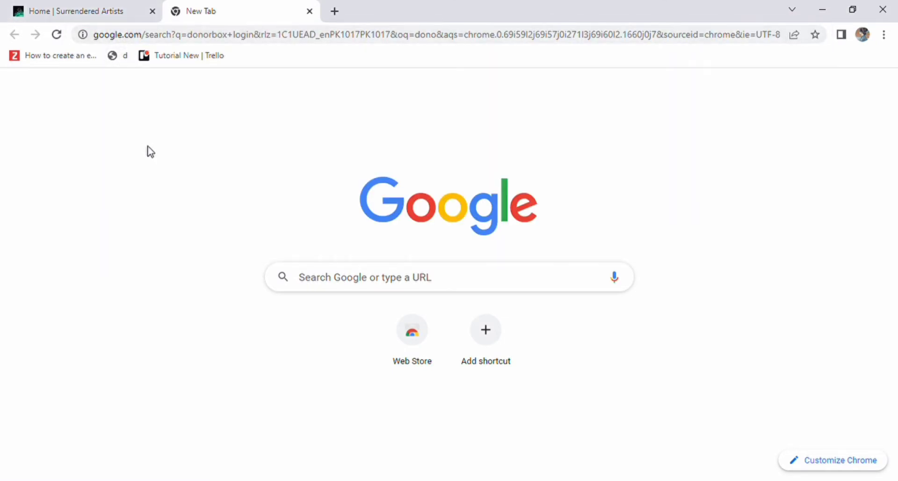
pyautogui.click(202, 199)
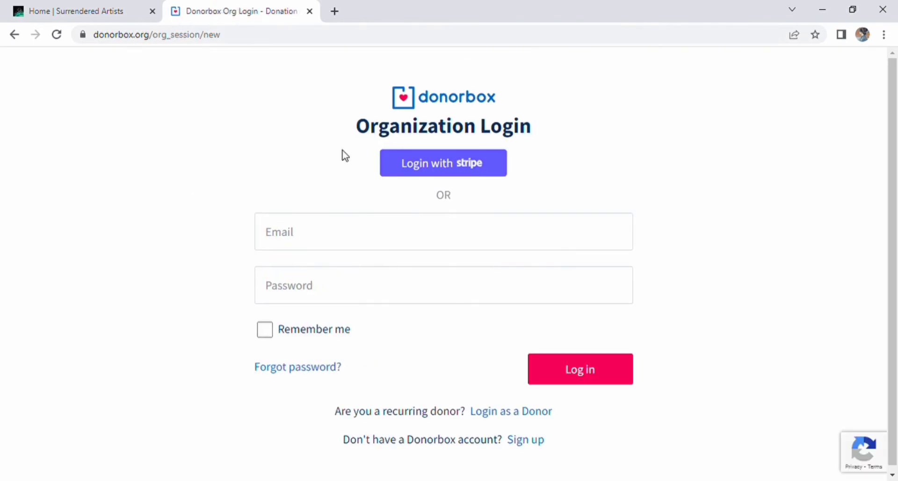
pyautogui.click(525, 435)
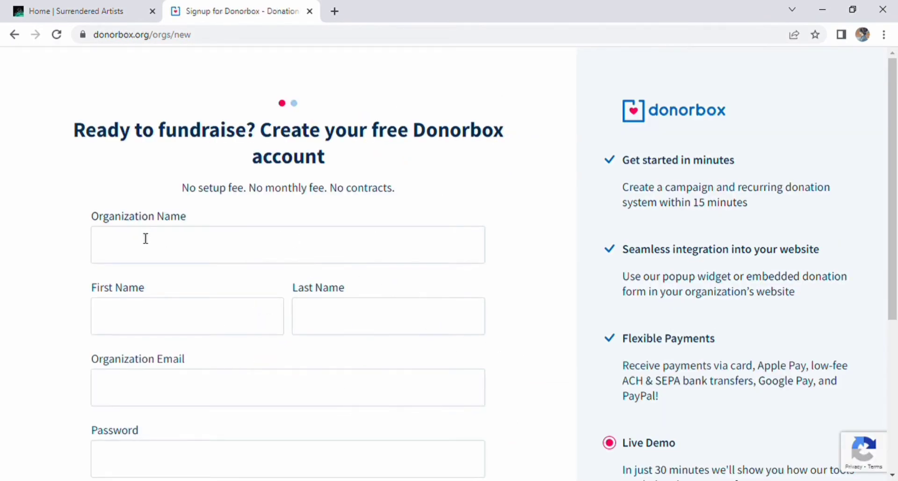
# - Enter AIMS as the organization name
pyautogui.click(145, 245)
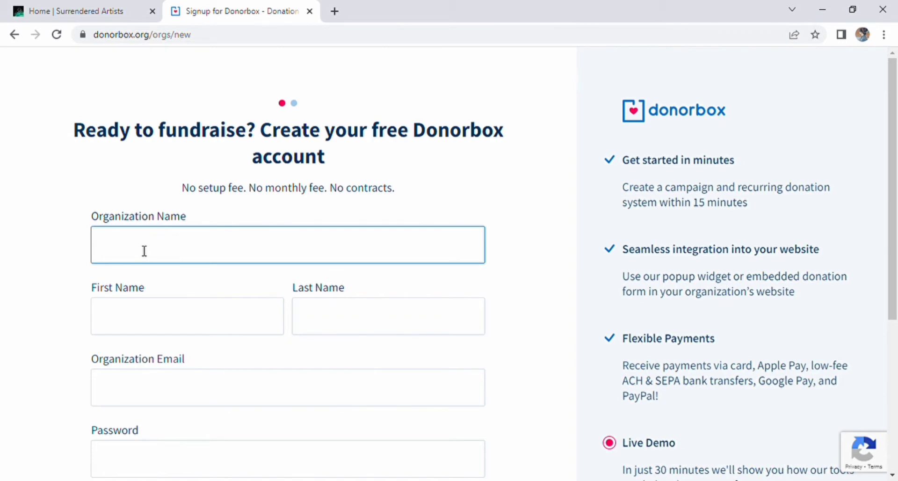
pyautogui.write('A')
pyautogui.press('BackSpace')
pyautogui.write('A')
pyautogui.press('BackSpace')
pyautogui.write('A')
pyautogui.press('BackSpace')
pyautogui.write('AIMS')
# - Fill in the contact's first and last name, e-mail and a strong password, and accept the terms
pyautogui.click(164, 331)
pyautogui.click(361, 323)
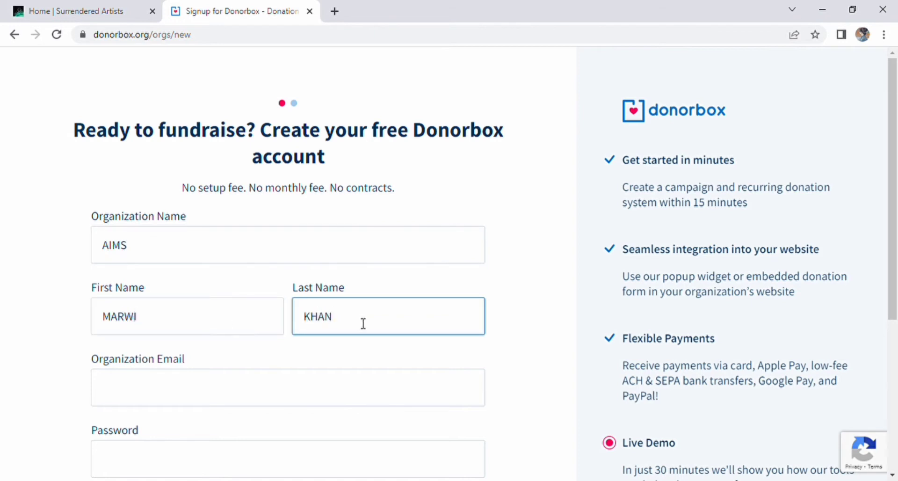
pyautogui.click(342, 391)
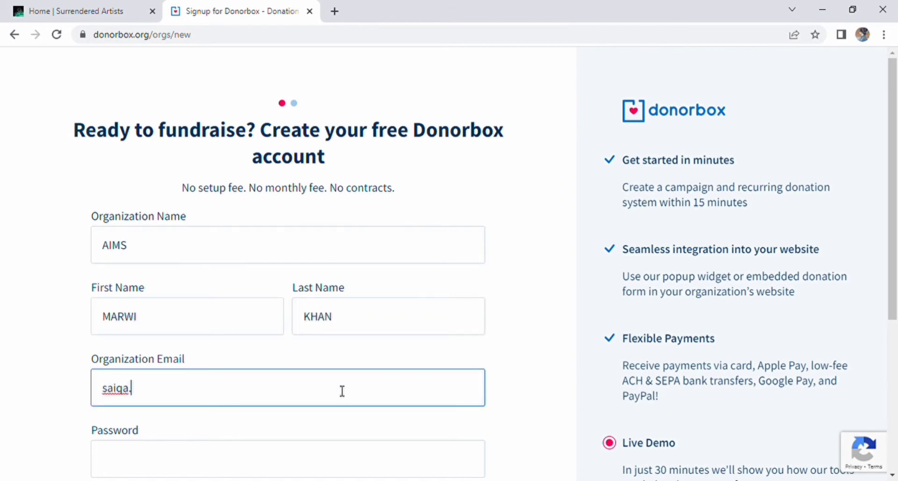
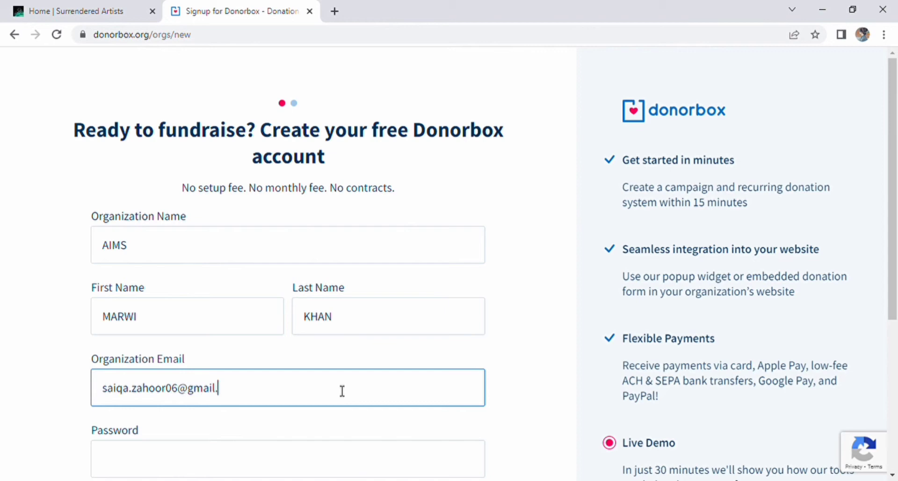
pyautogui.scroll(-3, 373, 323)
pyautogui.click(373, 327)
pyautogui.write('************')
pyautogui.click(102, 386)
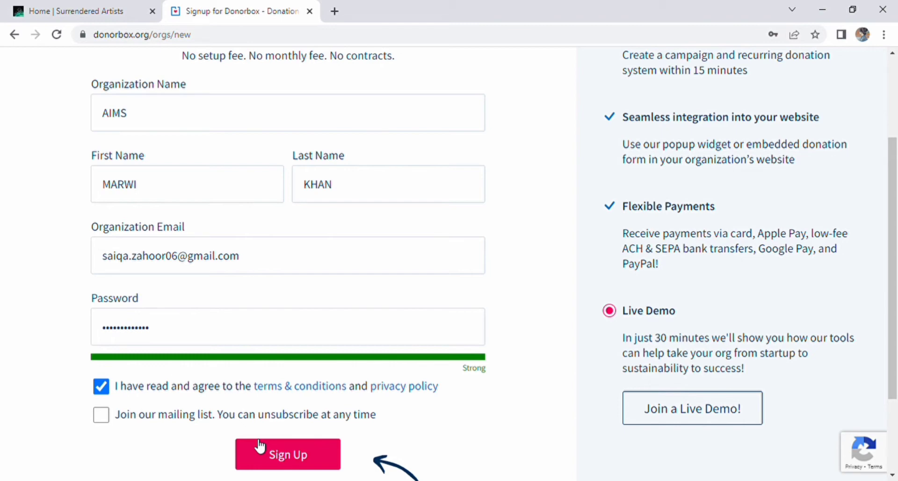
# - Submit signup, then set type Nonprofit, subtype Arts And Culture, amount raised Just starting out!
pyautogui.click(260, 446)
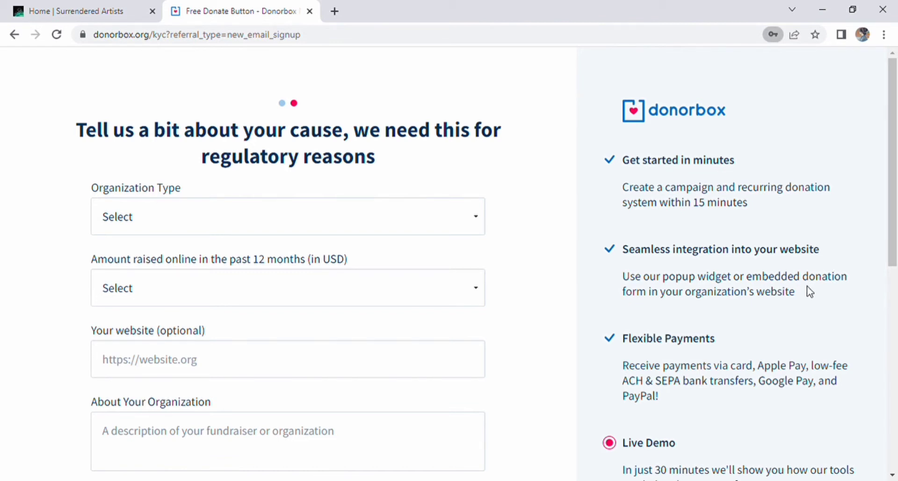
pyautogui.scroll(-4, 335, 265)
pyautogui.scroll(4, 335, 201)
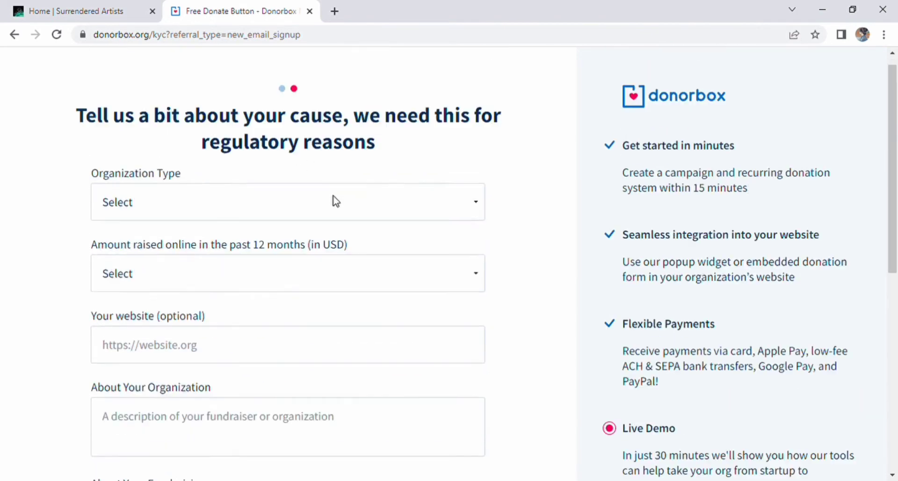
pyautogui.click(409, 238)
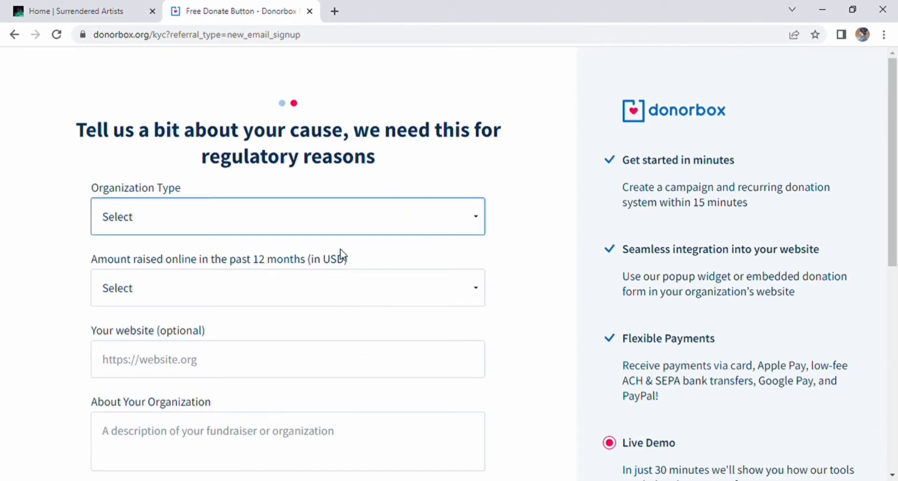
pyautogui.click(341, 255)
pyautogui.click(354, 292)
pyautogui.click(377, 128)
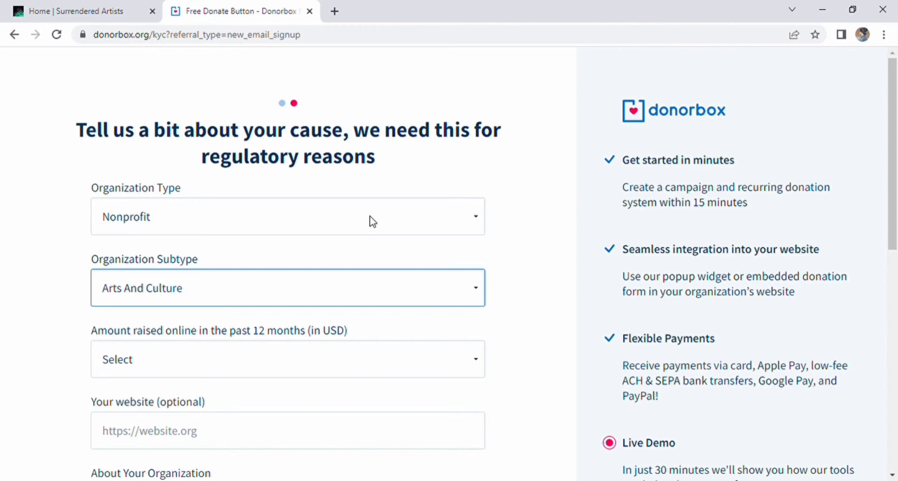
pyautogui.scroll(-1, 144, 286)
pyautogui.click(144, 287)
pyautogui.click(370, 356)
# - Use 'hey this is my tutorial about donorbox' as both organization and fundraising description
pyautogui.scroll(-2, 364, 304)
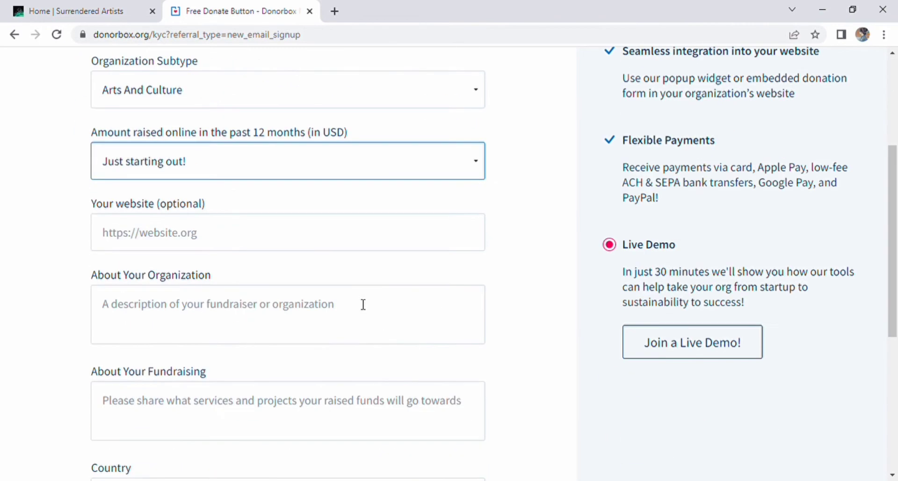
pyautogui.click(323, 238)
pyautogui.click(181, 327)
pyautogui.write('hey')
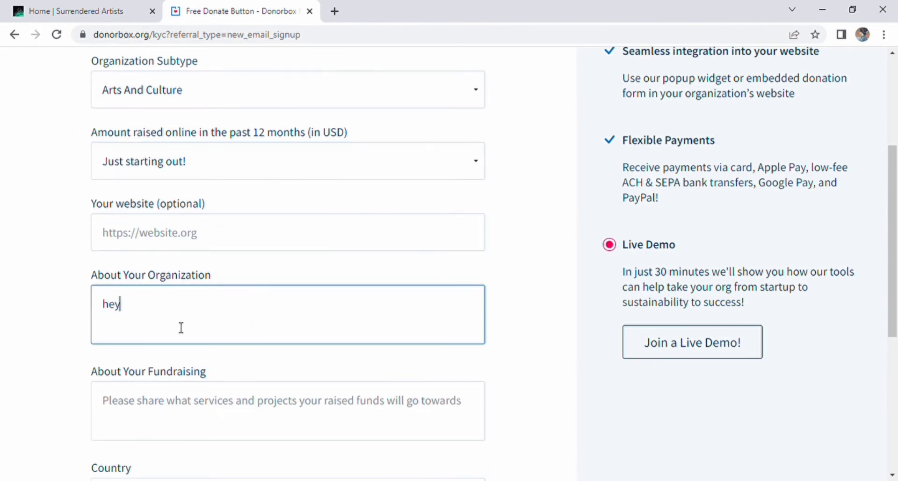
pyautogui.write(' this is  my tutorial about')
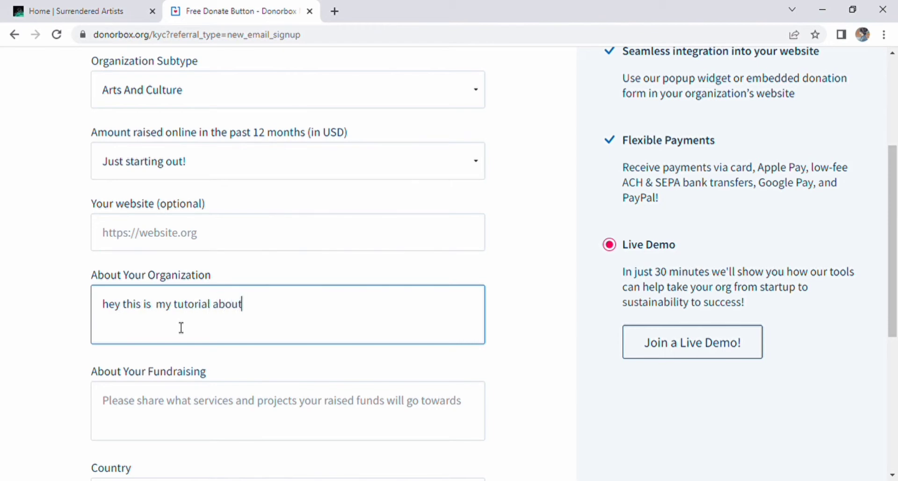
pyautogui.write(' donorbox')
pyautogui.moveTo(181, 326); pyautogui.dragTo(80, 306)
pyautogui.hotkey('ctrl', 'c')
pyautogui.click(141, 408)
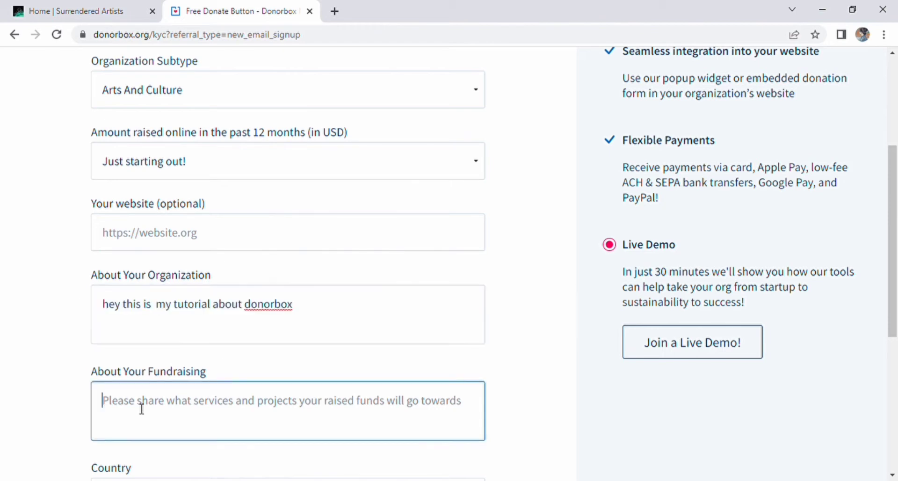
pyautogui.hotkey('ctrl', 'v')
# - Enter the phone number, choose Other as how Donorbox was found, and submit the details
pyautogui.press('Tab')
pyautogui.click(261, 374)
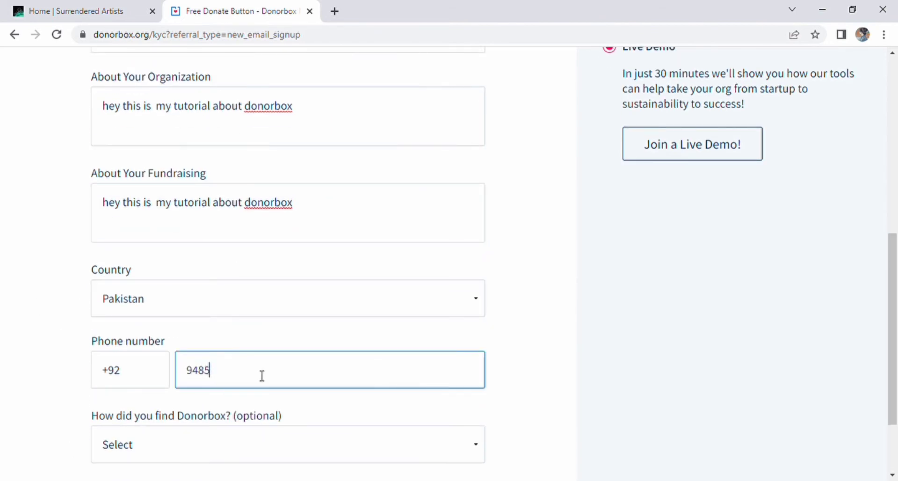
pyautogui.scroll(-2, 262, 375)
pyautogui.click(181, 345)
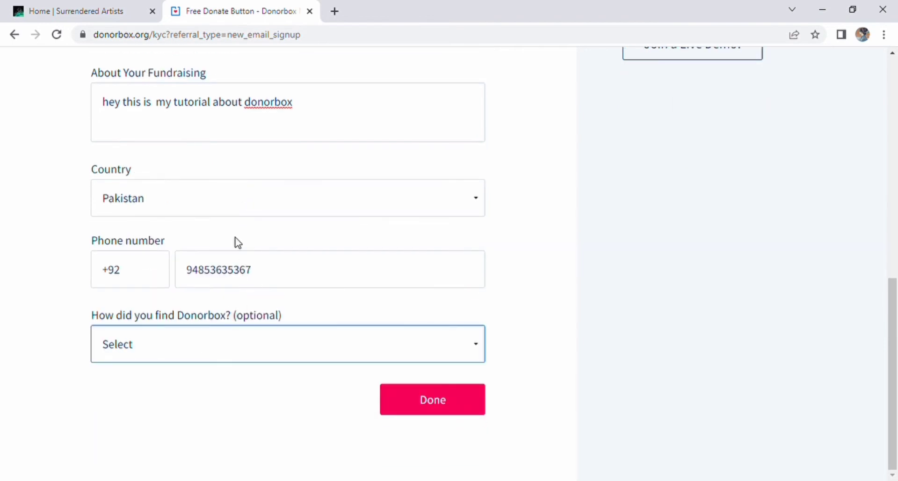
pyautogui.press('o')
pyautogui.scroll(-1, 462, 409)
pyautogui.click(462, 410)
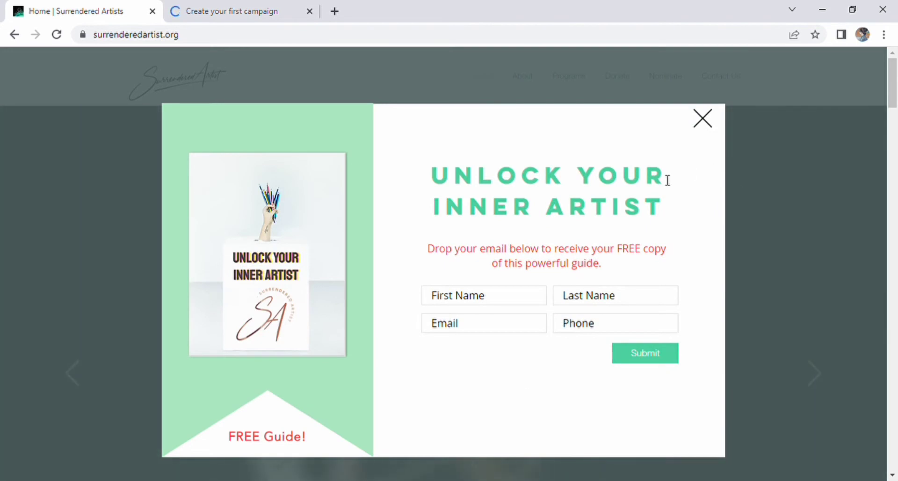
# - Close the free-guide popup and scroll down to the Donate page's donation widget
pyautogui.click(705, 125)
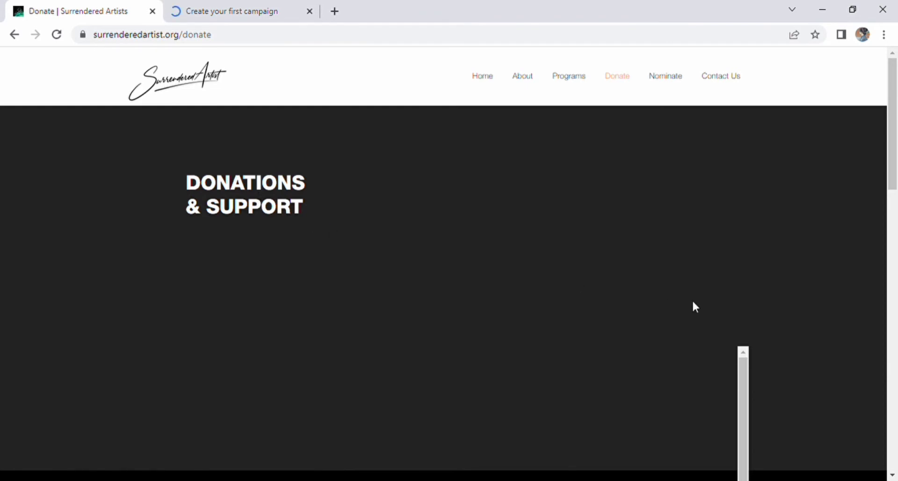
pyautogui.scroll(-4, 654, 234)
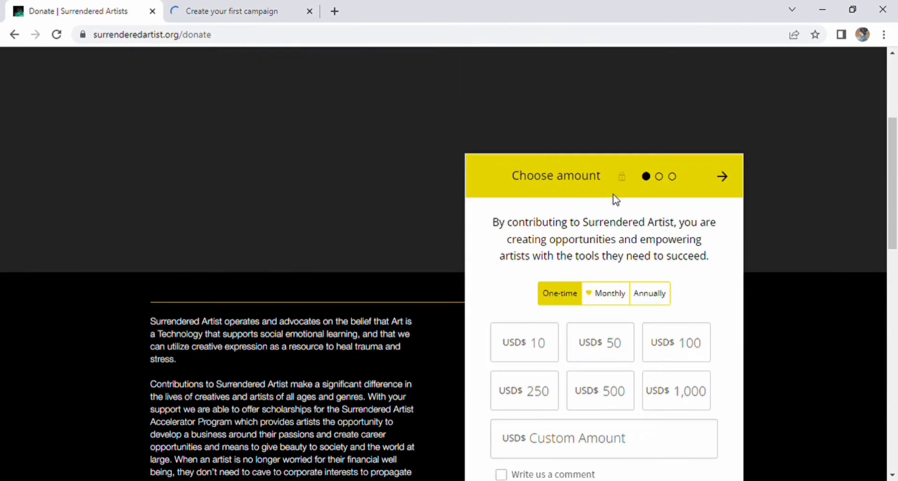
pyautogui.scroll(-1, 542, 238)
pyautogui.moveTo(492, 153); pyautogui.dragTo(712, 201)
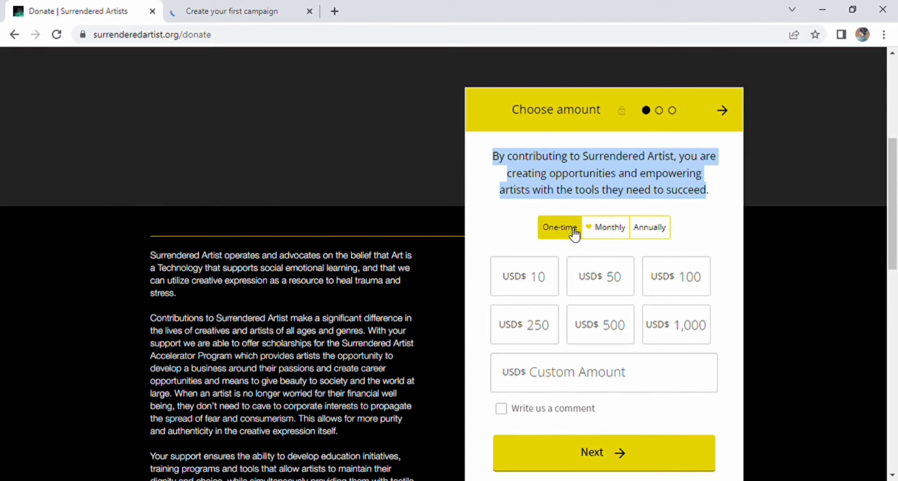
# - Try the widget's Monthly and Annually options, a custom amount of 1, then One-time again
pyautogui.click(607, 230)
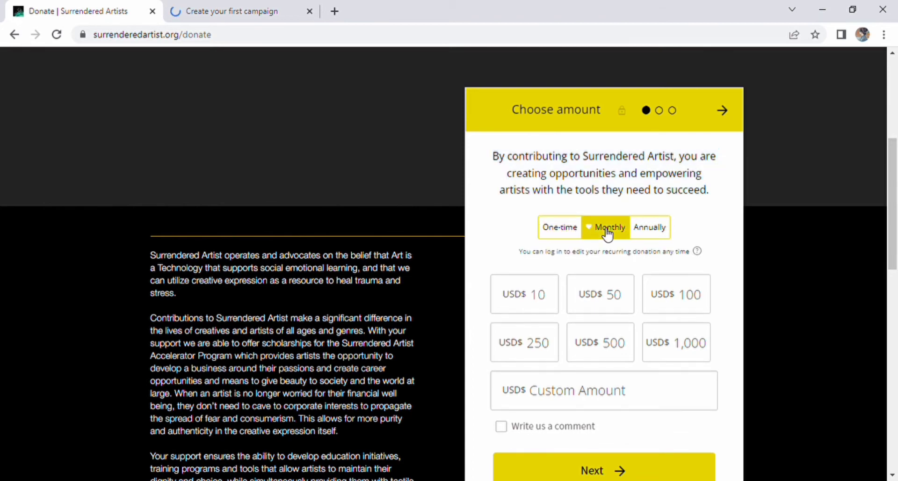
pyautogui.click(654, 233)
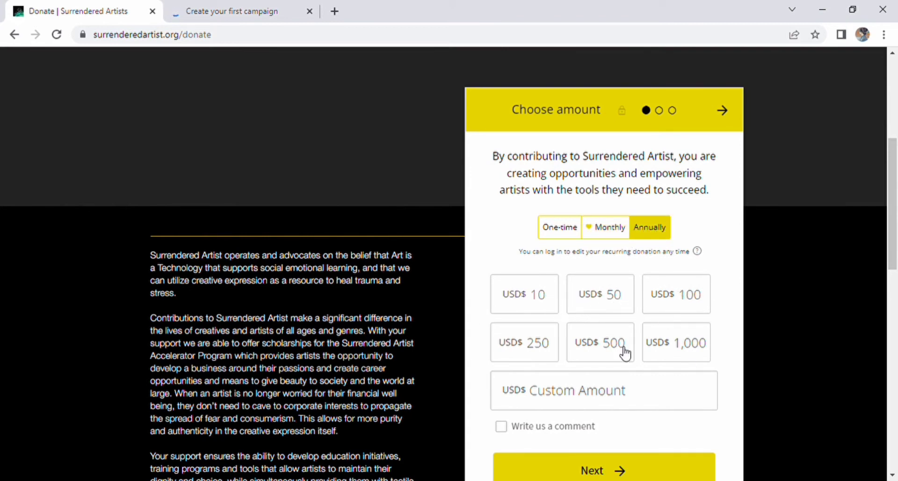
pyautogui.click(592, 393)
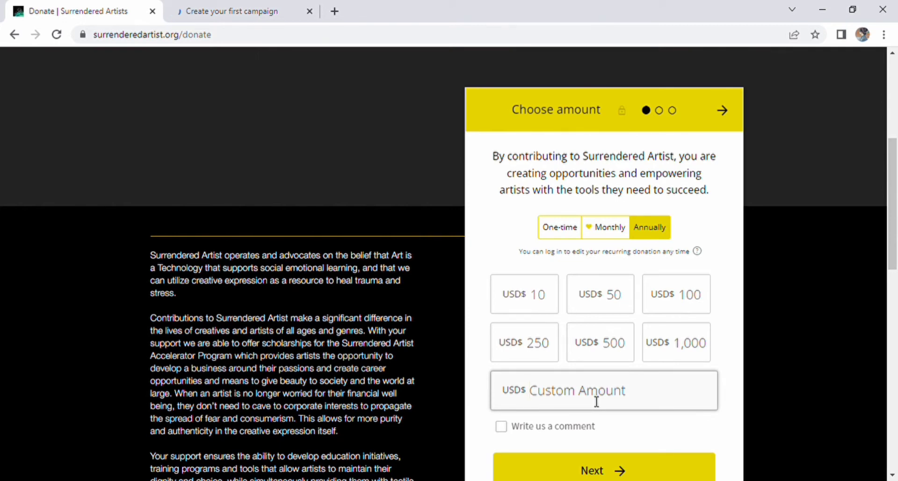
pyautogui.write('1')
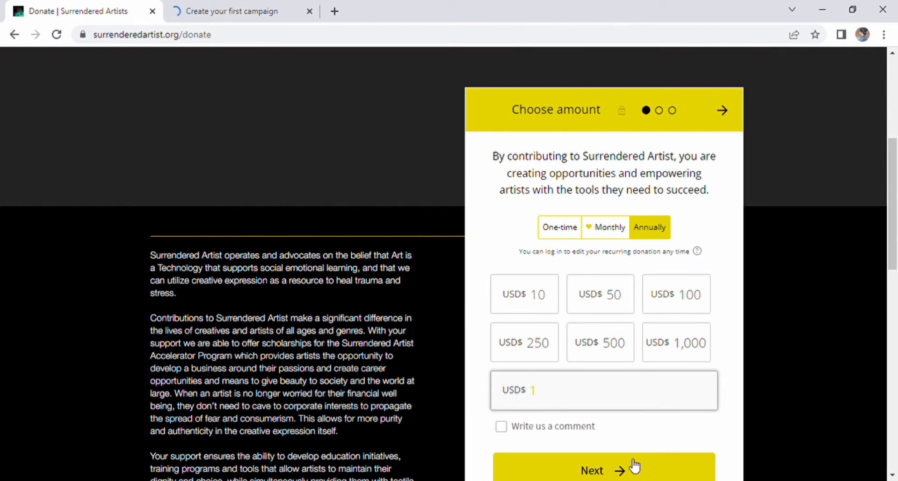
pyautogui.click(560, 227)
# - Return to the Donorbox tab and dismiss the email notifications announcement
pyautogui.scroll(5, 334, 261)
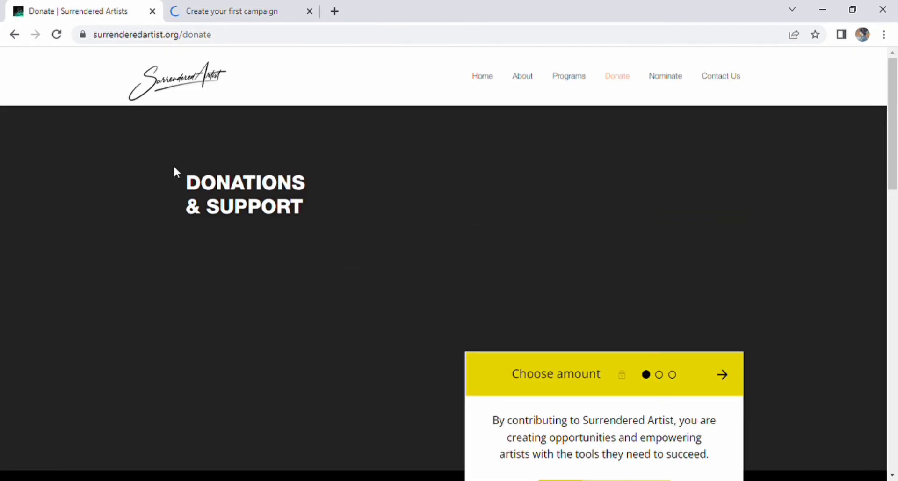
pyautogui.click(224, 11)
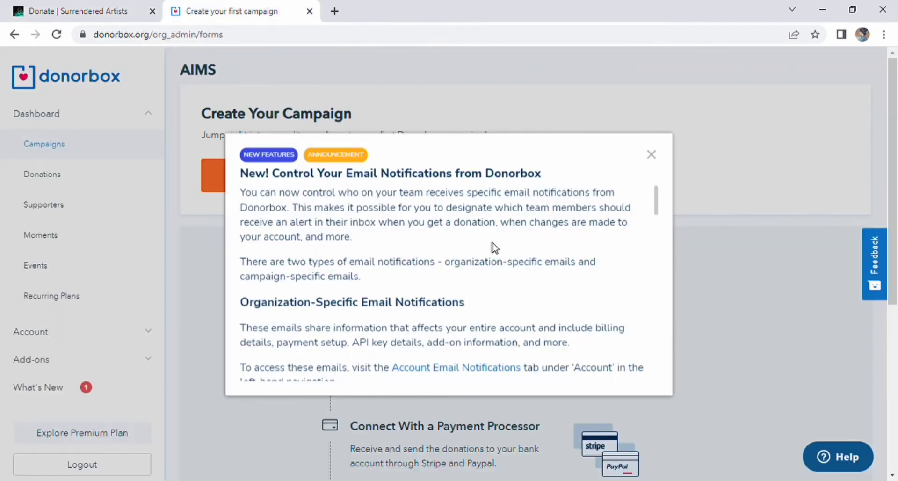
pyautogui.click(651, 154)
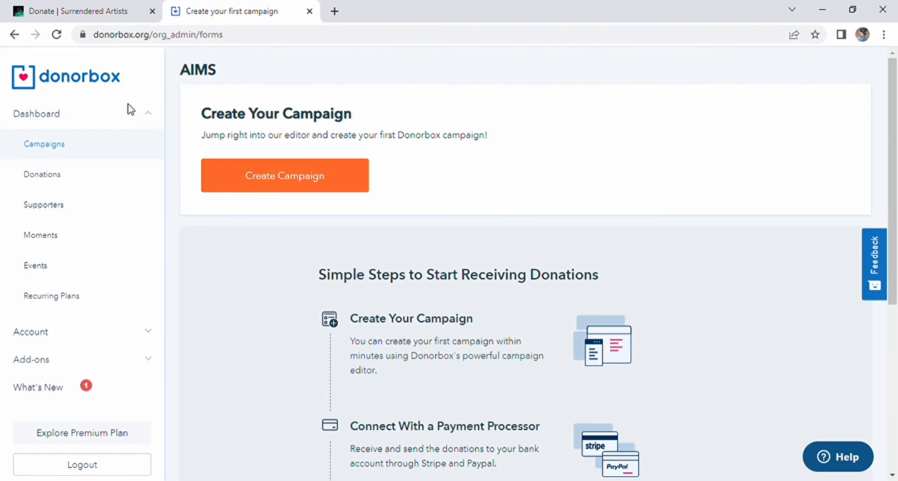
# - Collapse and re-expand the Dashboard menu, then scroll through the Simple Steps section
pyautogui.click(136, 120)
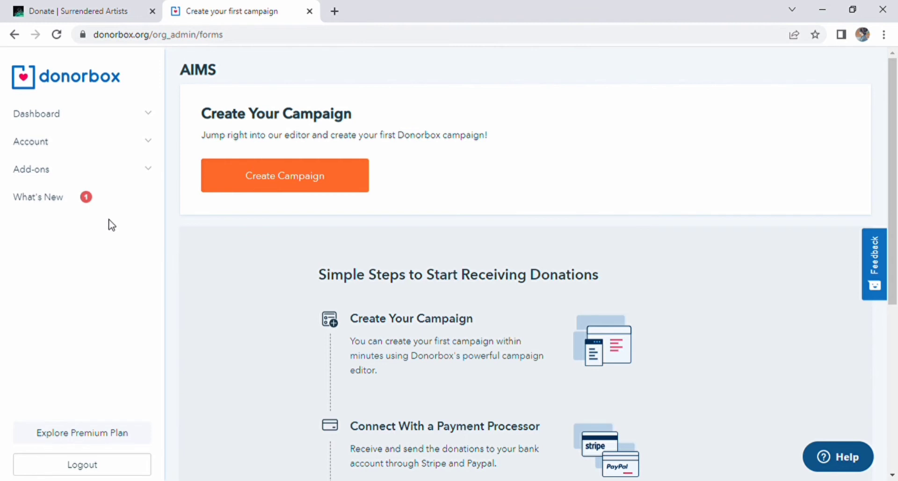
pyautogui.click(104, 114)
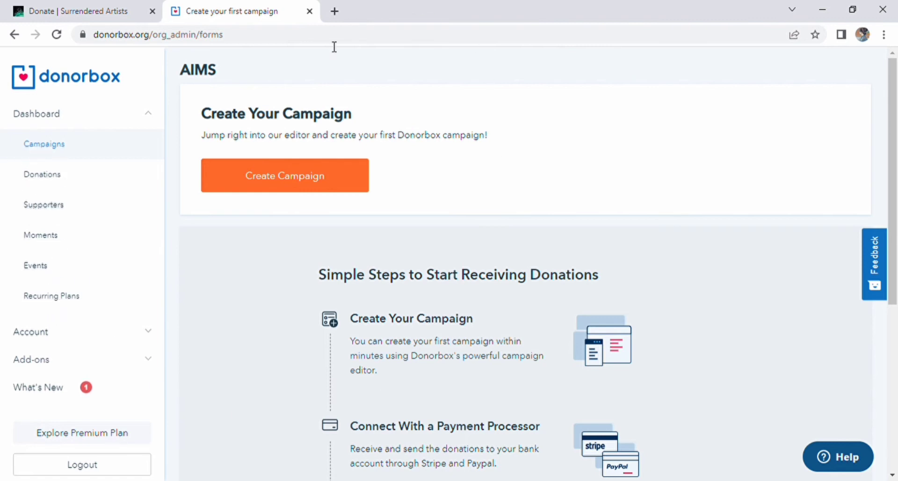
pyautogui.scroll(-1, 497, 295)
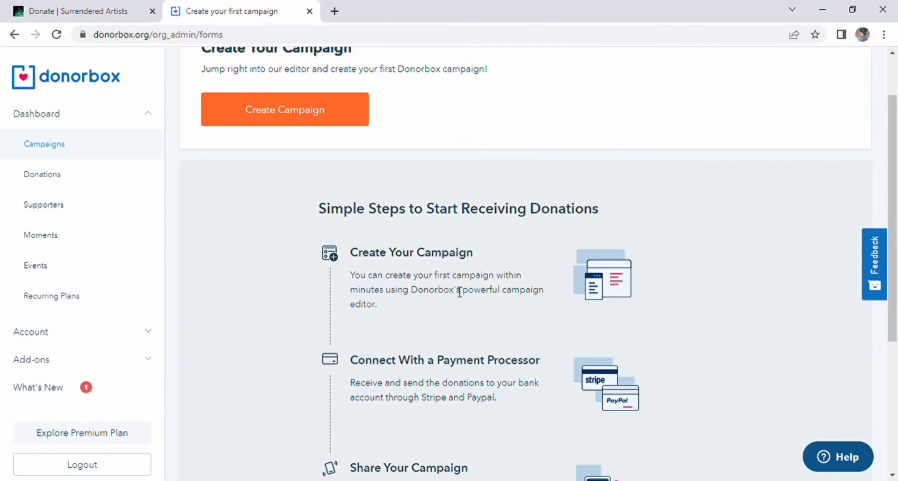
pyautogui.scroll(-2, 460, 292)
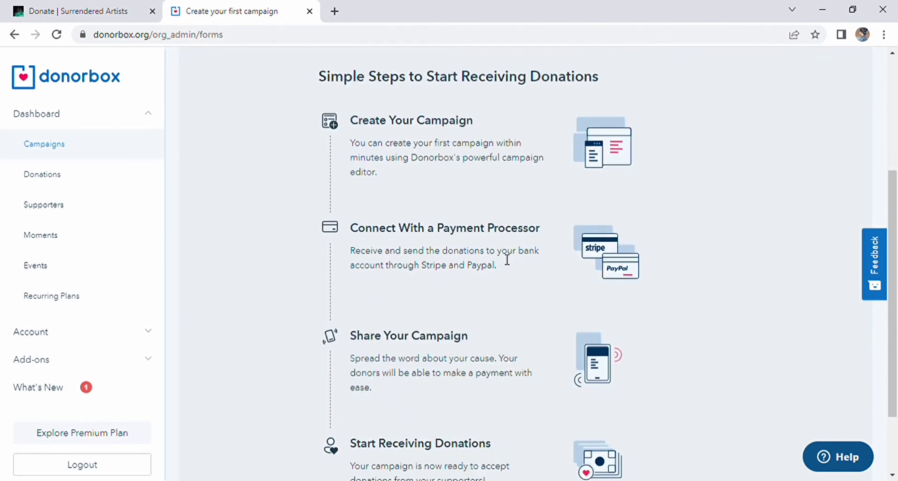
pyautogui.scroll(-2, 491, 253)
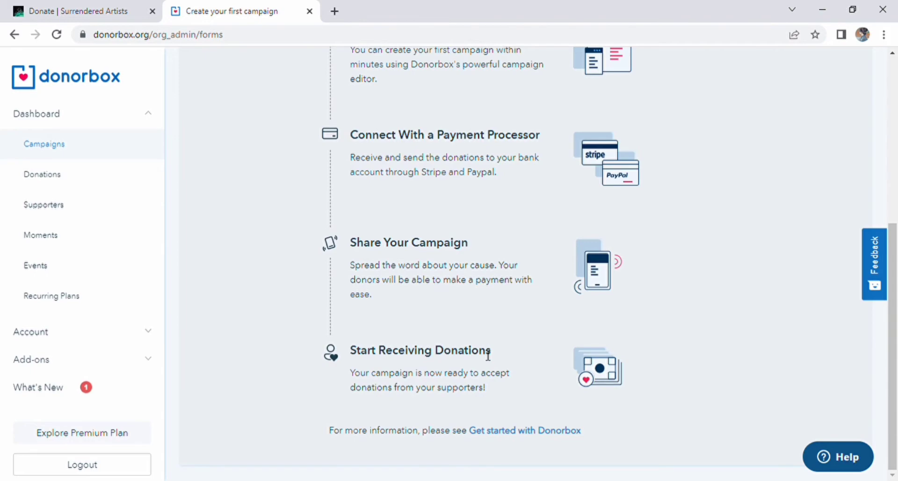
pyautogui.scroll(6, 488, 356)
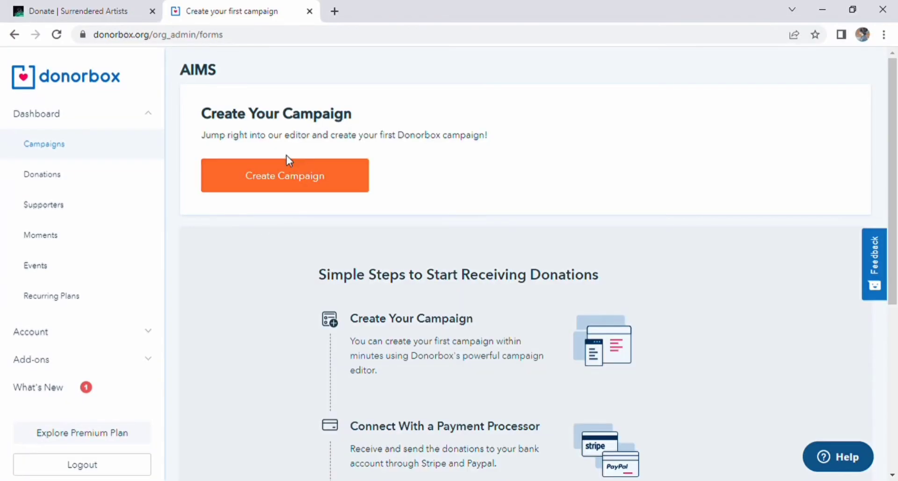
# - Start a new campaign and choose New Donation Form as its type
pyautogui.click(290, 177)
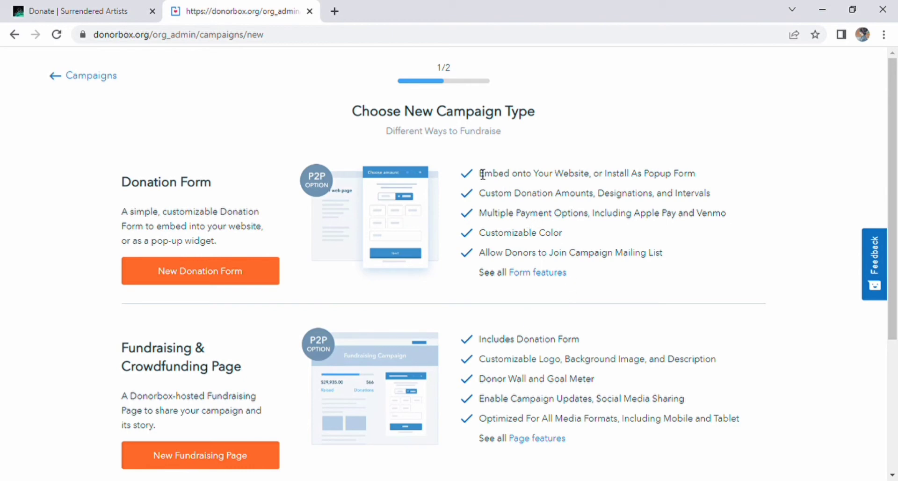
pyautogui.scroll(-3, 192, 224)
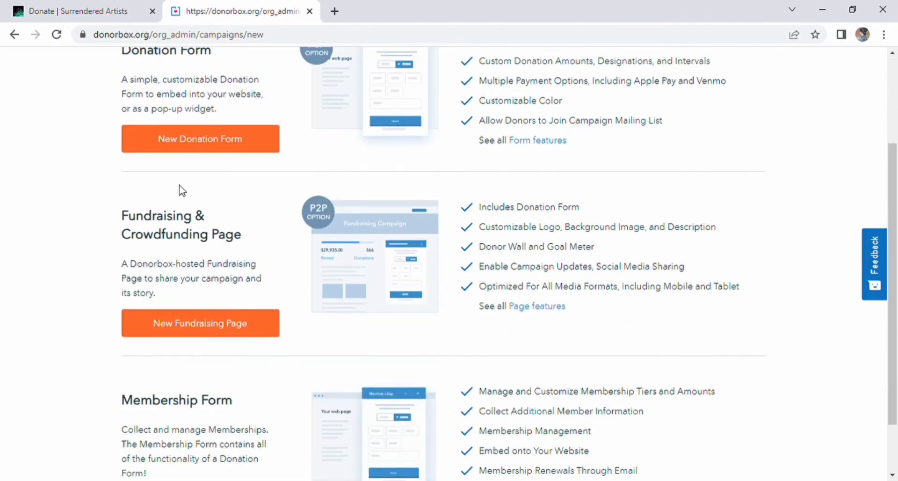
pyautogui.scroll(-2, 265, 219)
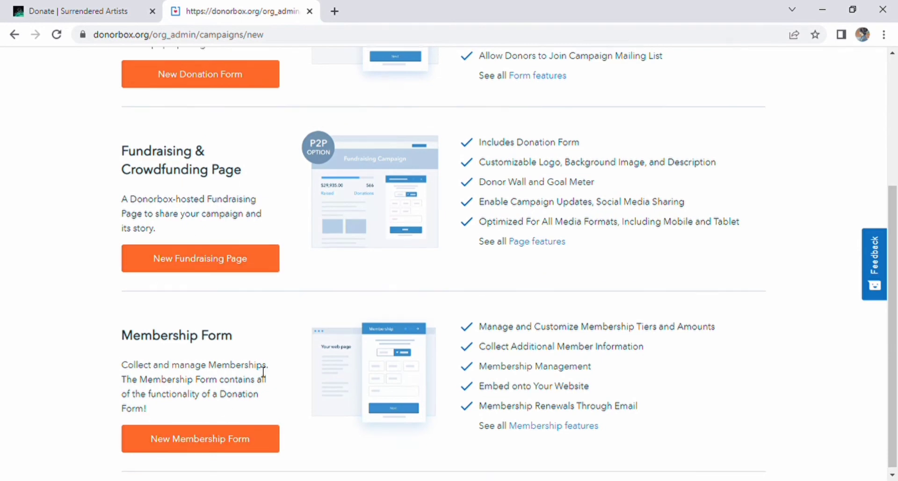
pyautogui.scroll(4, 262, 371)
pyautogui.click(177, 279)
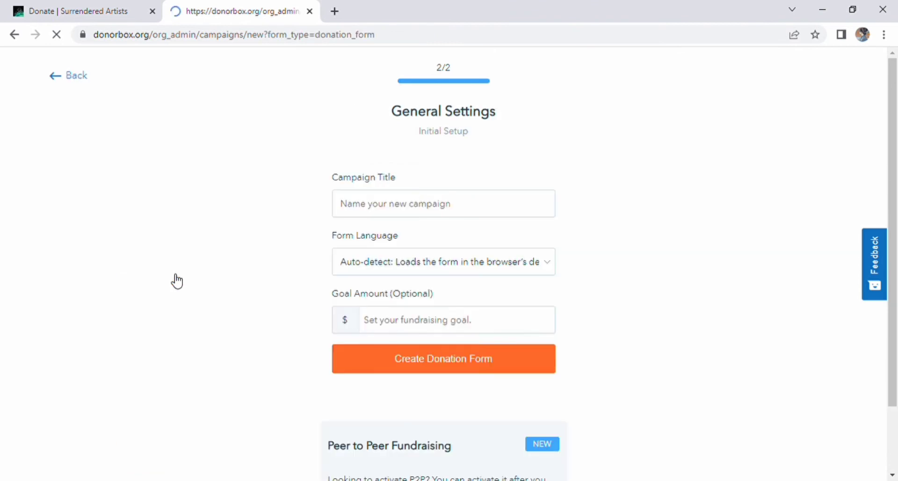
# - Title the form 'Donation', set English as form language and a $1 goal, and create it
pyautogui.click(453, 210)
pyautogui.write('Donation')
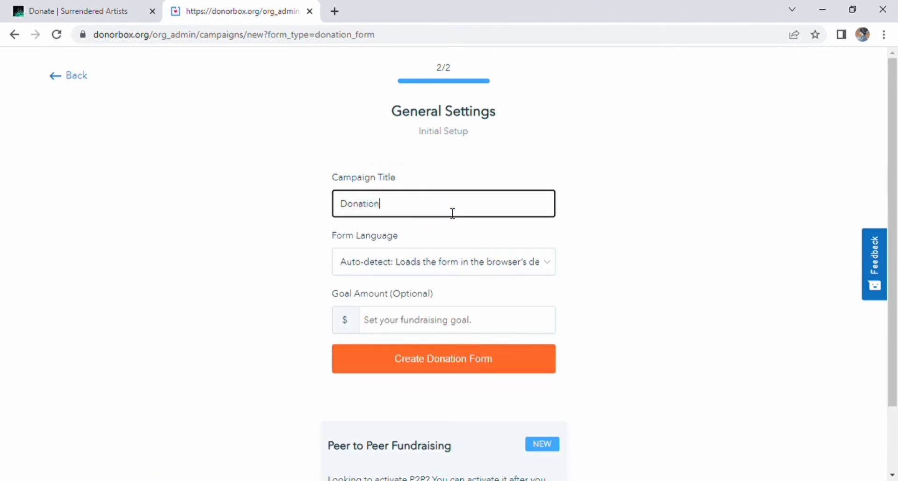
pyautogui.click(392, 270)
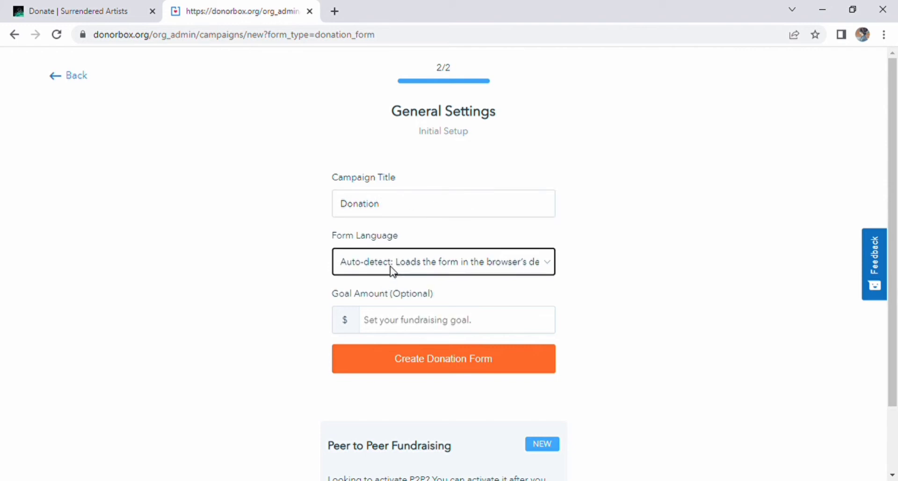
pyautogui.click(399, 321)
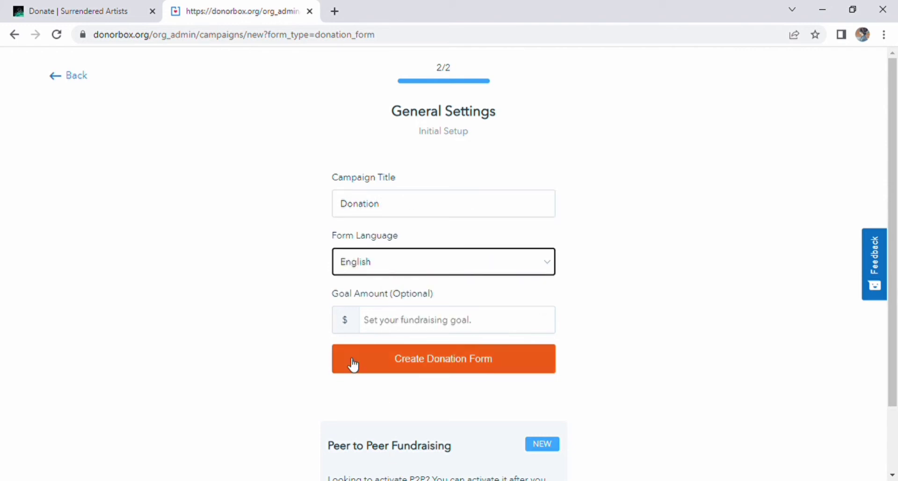
pyautogui.click(386, 326)
pyautogui.write('1')
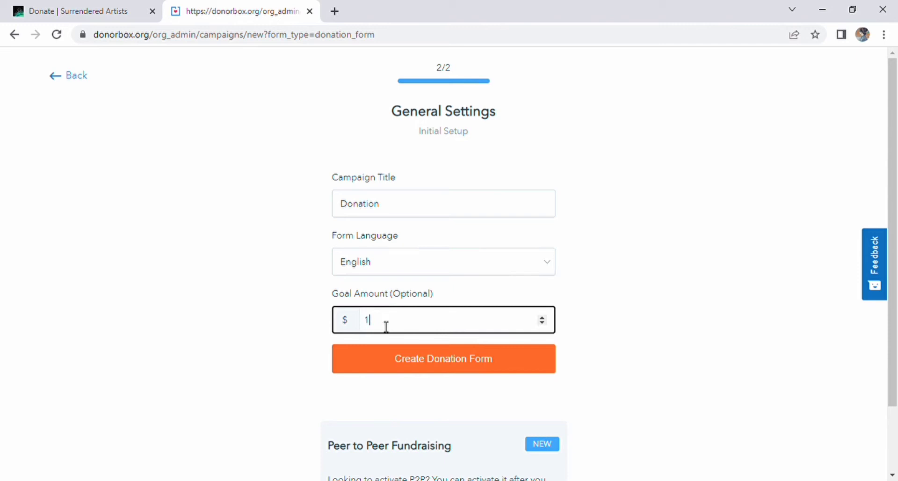
pyautogui.click(422, 369)
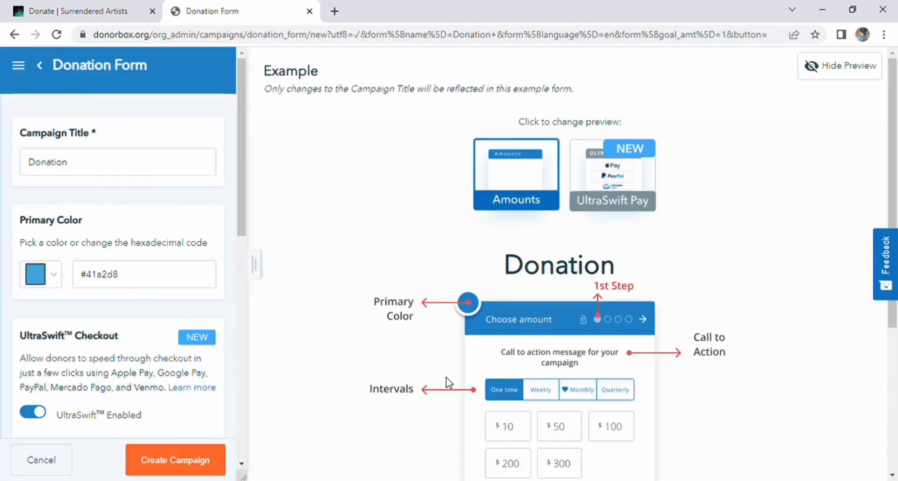
# - Set the primary colour to #f1c40f and intervals to One-time, Weekly and Quarterly, dropping Monthly
pyautogui.click(173, 174)
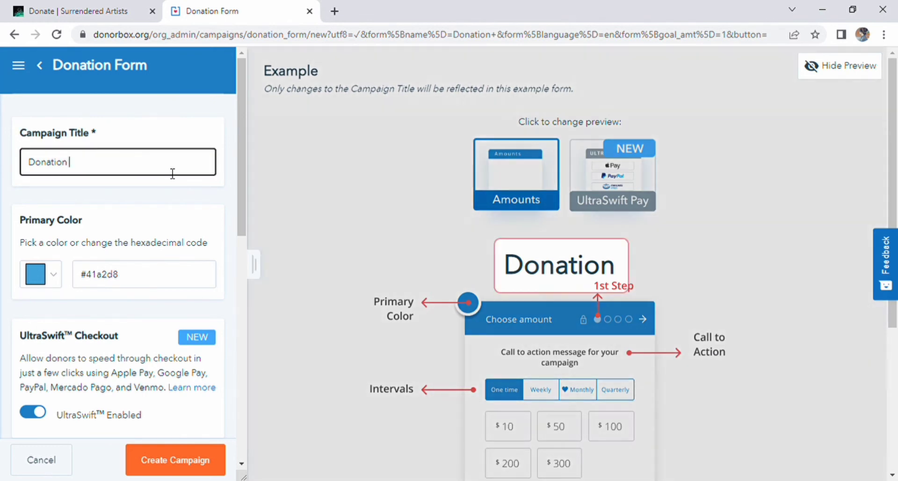
pyautogui.click(52, 279)
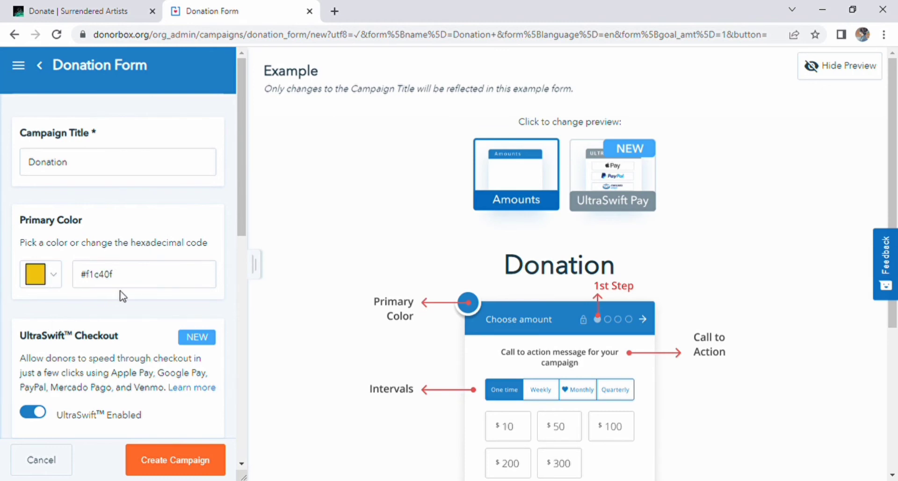
pyautogui.scroll(-4, 222, 350)
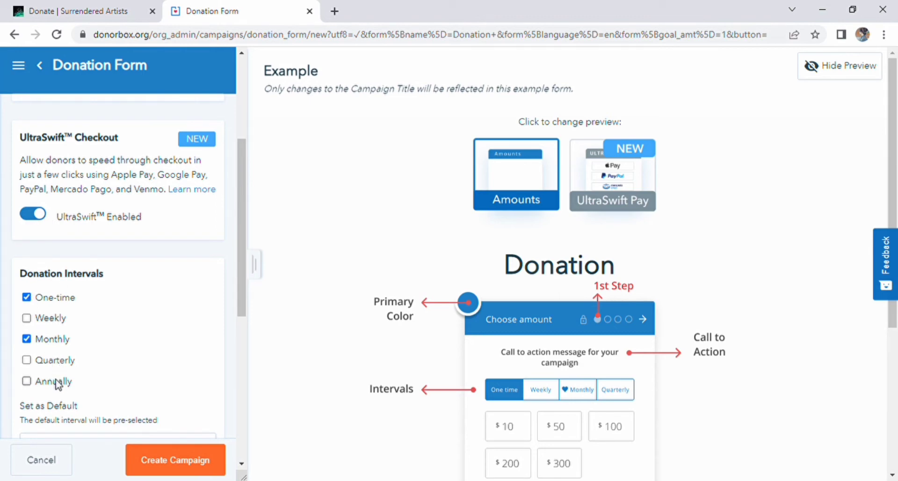
pyautogui.click(27, 318)
pyautogui.click(26, 339)
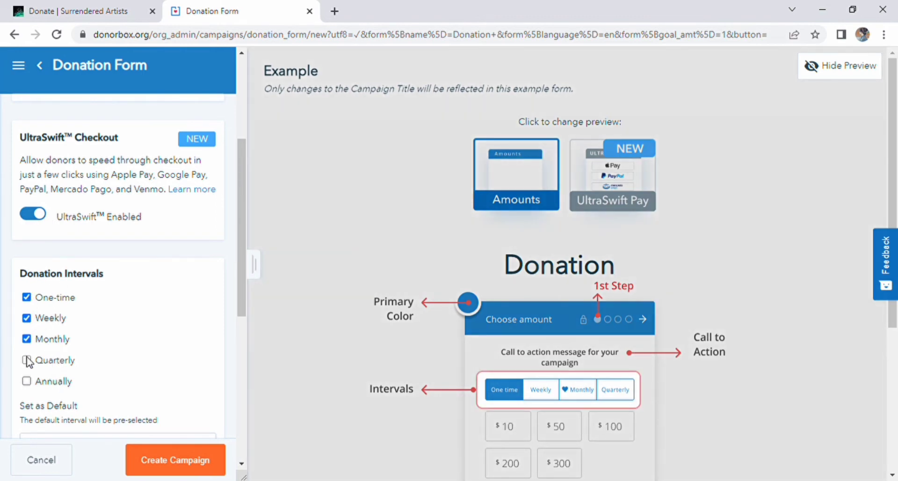
pyautogui.click(27, 360)
pyautogui.click(26, 381)
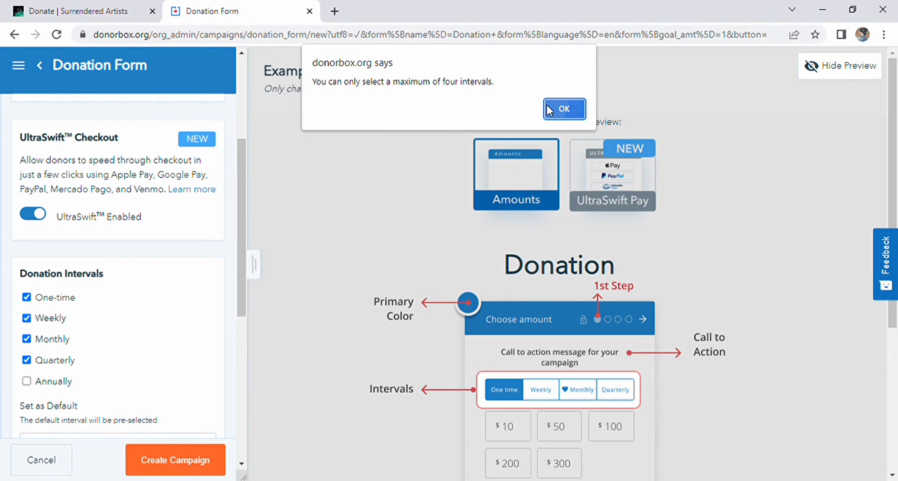
pyautogui.click(564, 108)
pyautogui.click(27, 339)
# - Review the default and recommended interval settings, then submit the campaign
pyautogui.scroll(-4, 155, 449)
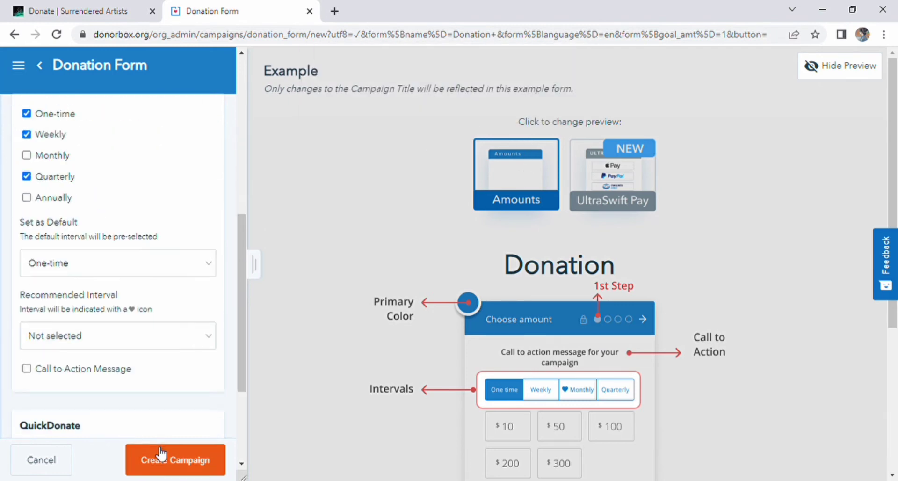
pyautogui.click(94, 250)
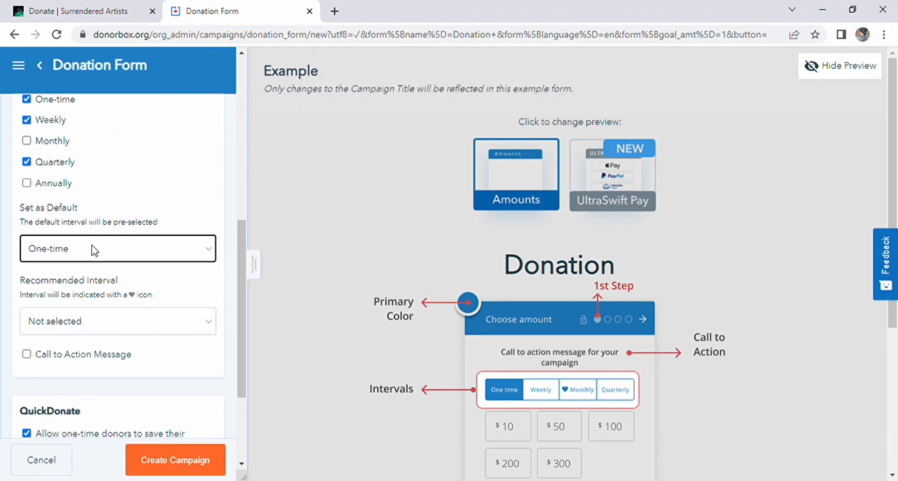
pyautogui.scroll(3, 93, 257)
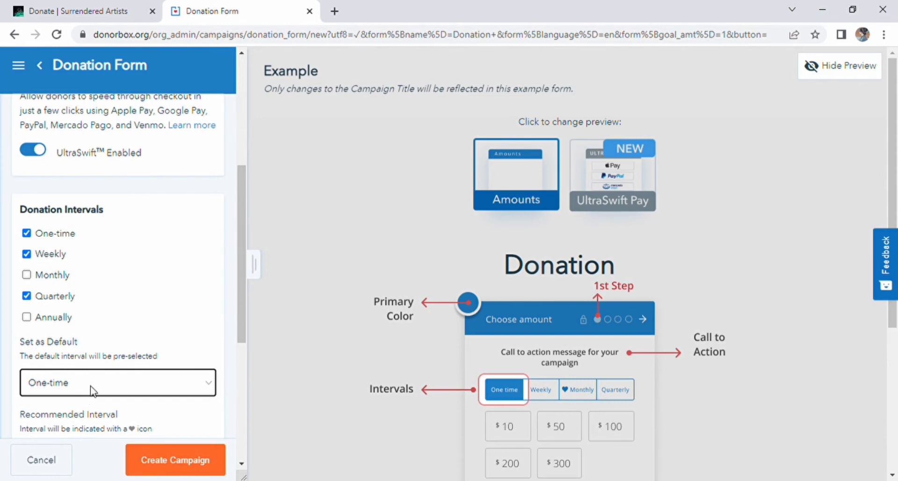
pyautogui.moveTo(245, 305); pyautogui.dragTo(238, 403)
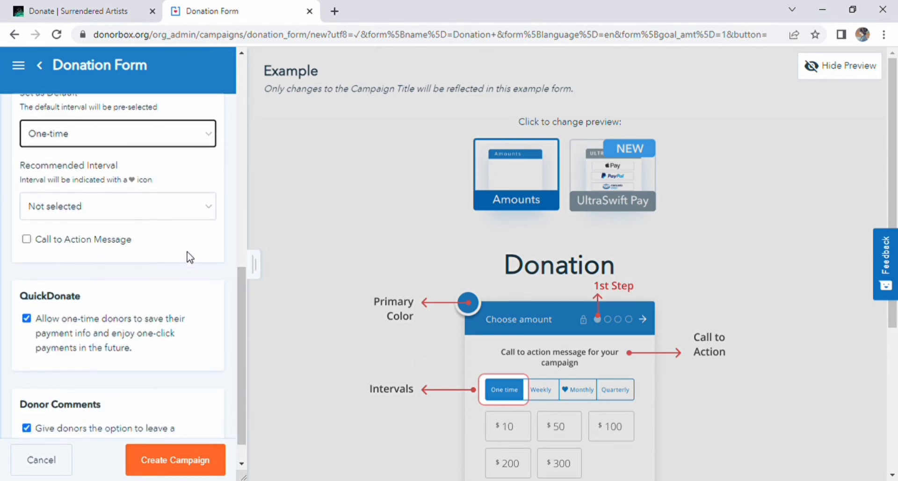
pyautogui.click(210, 205)
pyautogui.scroll(4, 155, 372)
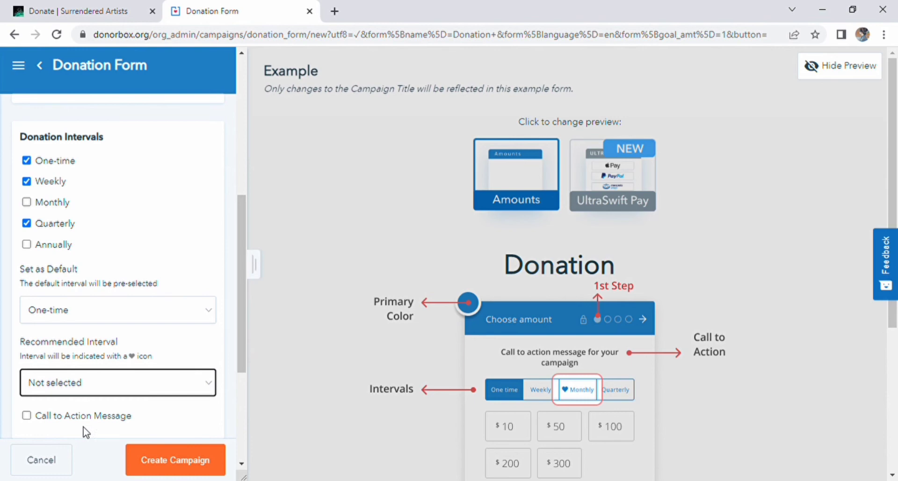
pyautogui.moveTo(237, 307); pyautogui.dragTo(240, 377)
pyautogui.scroll(-1, 70, 357)
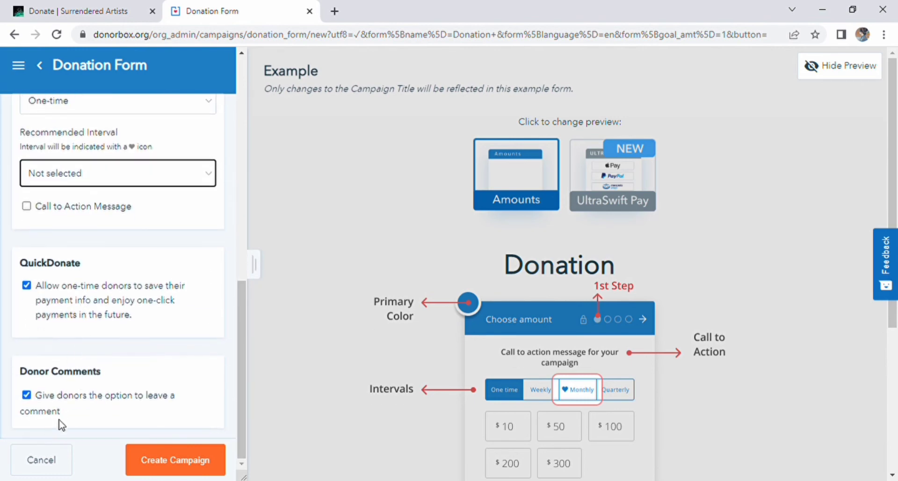
pyautogui.click(190, 464)
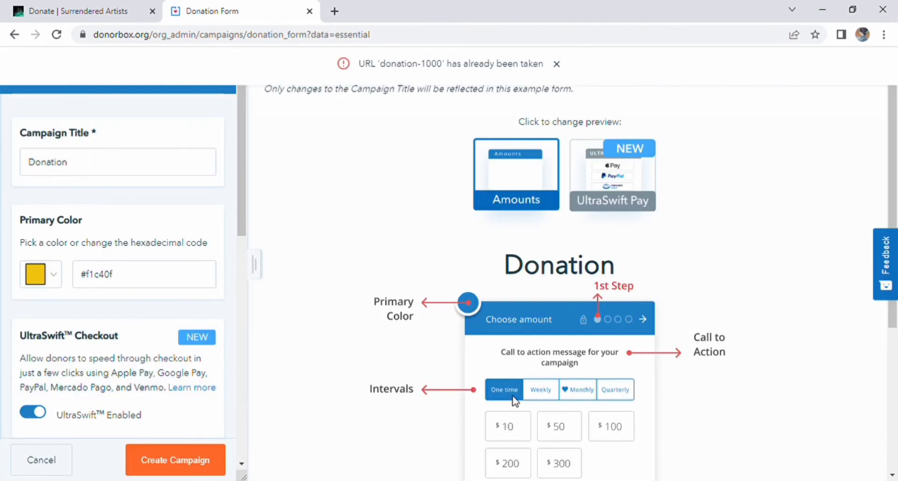
# - Switch the example preview to UltraSwift Pay and resubmit the Donation campaign
pyautogui.scroll(-4, 537, 375)
pyautogui.scroll(4, 546, 369)
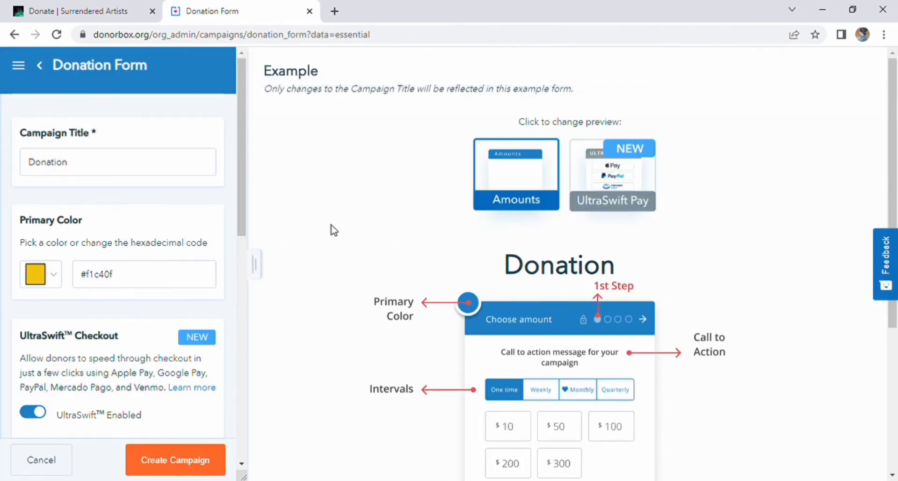
pyautogui.click(627, 203)
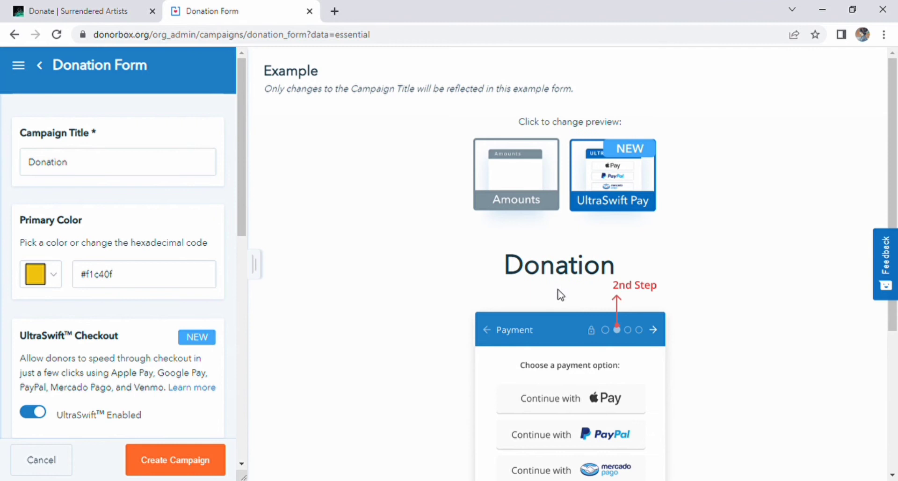
pyautogui.scroll(-3, 586, 346)
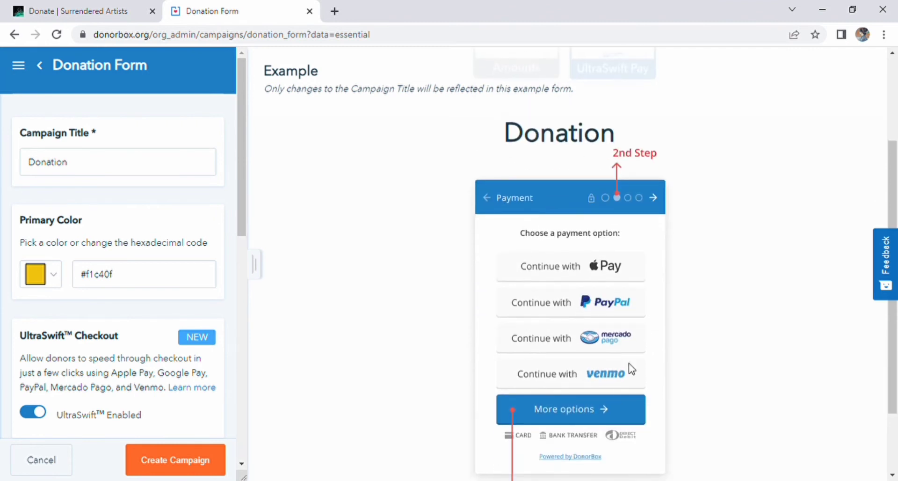
pyautogui.scroll(-2, 628, 369)
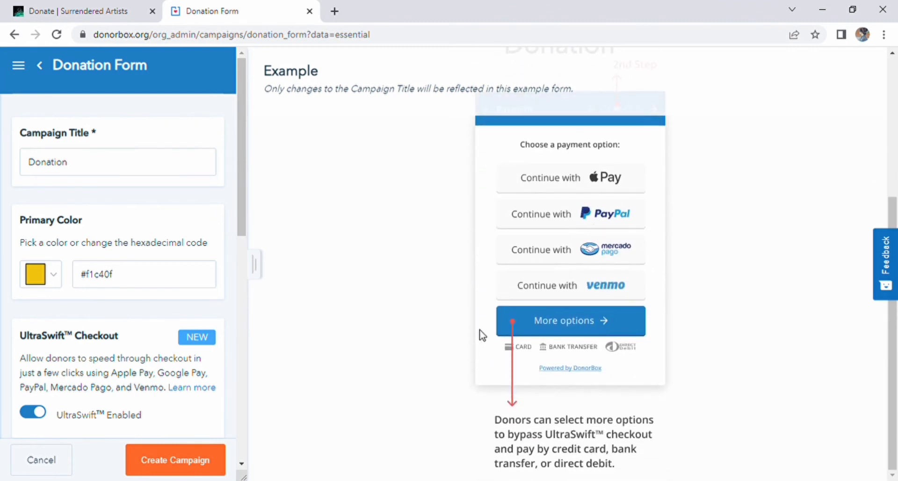
pyautogui.scroll(-8, 180, 429)
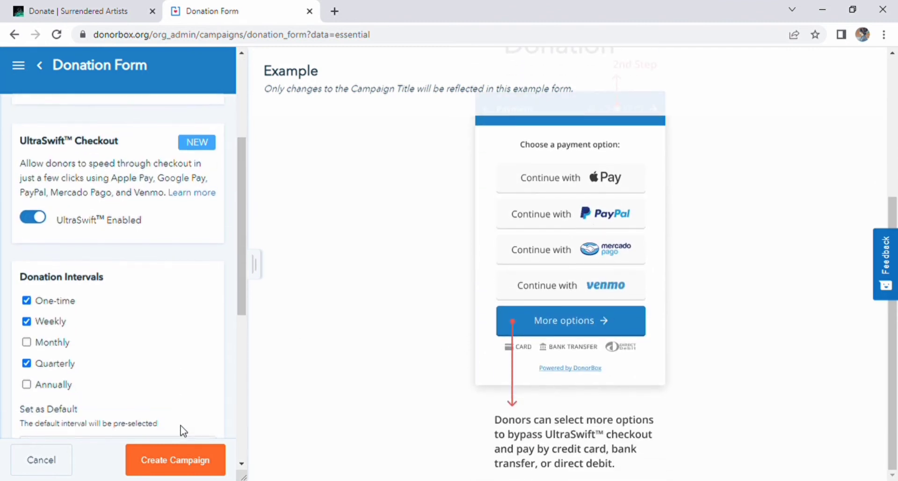
pyautogui.click(200, 468)
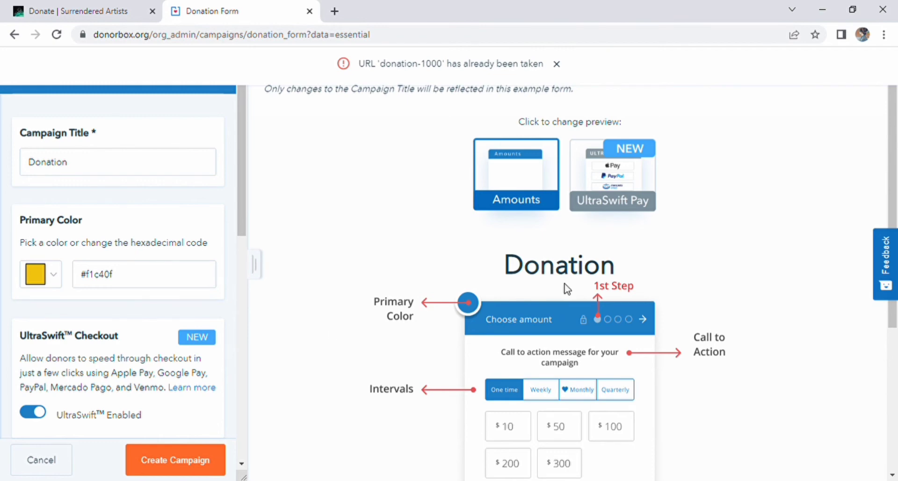
# - Open the Payment Methods page under Account settings, locked pending e-mail confirmation
pyautogui.scroll(-5, 565, 285)
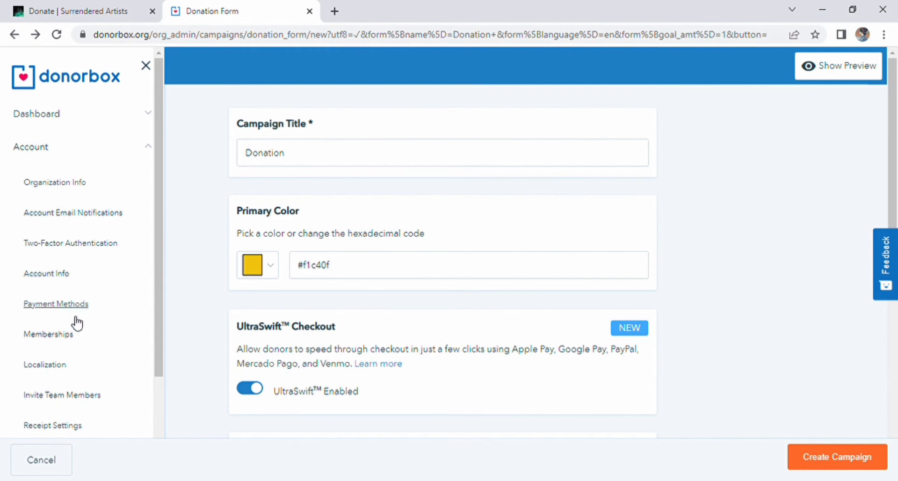
pyautogui.click(73, 304)
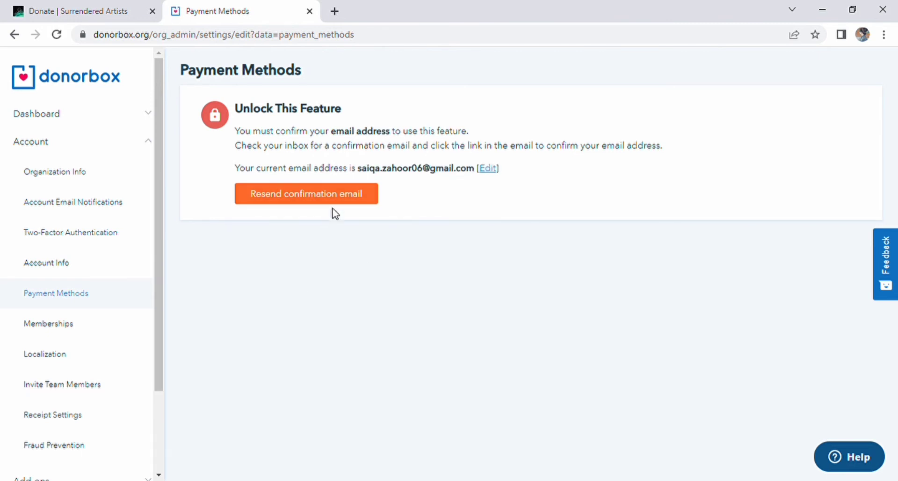
# - View the team member invite form with its role and campaign access settings
pyautogui.click(75, 386)
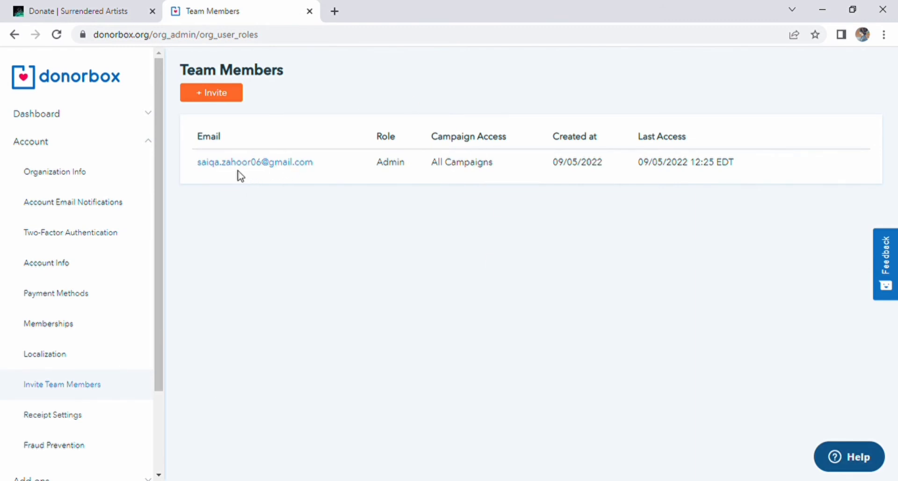
pyautogui.click(232, 93)
pyautogui.click(232, 119)
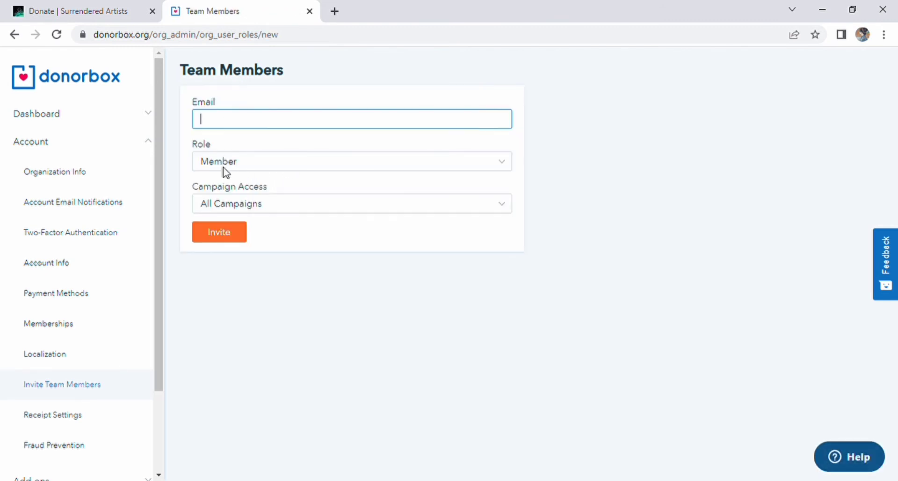
pyautogui.click(239, 163)
pyautogui.click(246, 209)
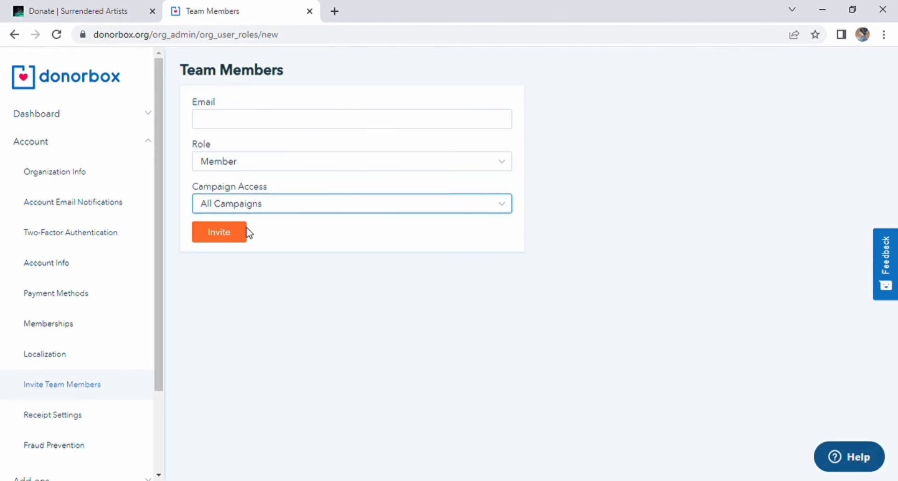
pyautogui.click(237, 242)
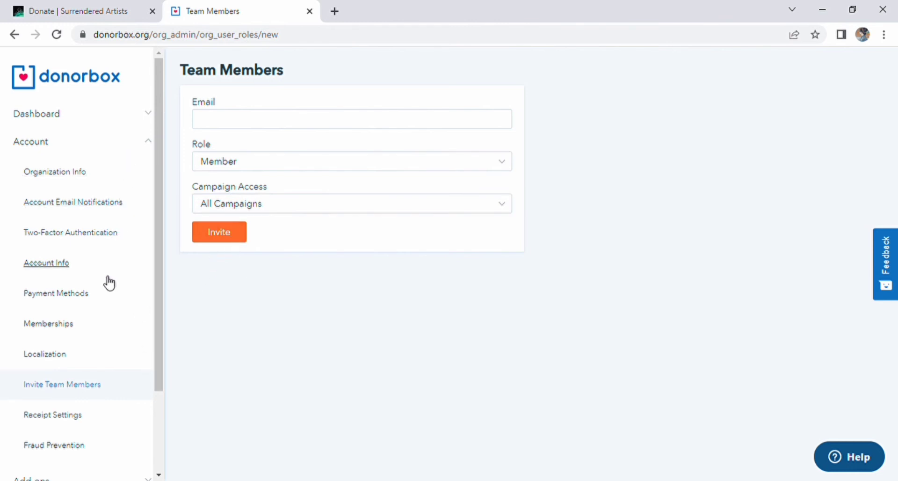
# - Open Account Info and look over the personal details and AIMS admin membership
pyautogui.click(63, 264)
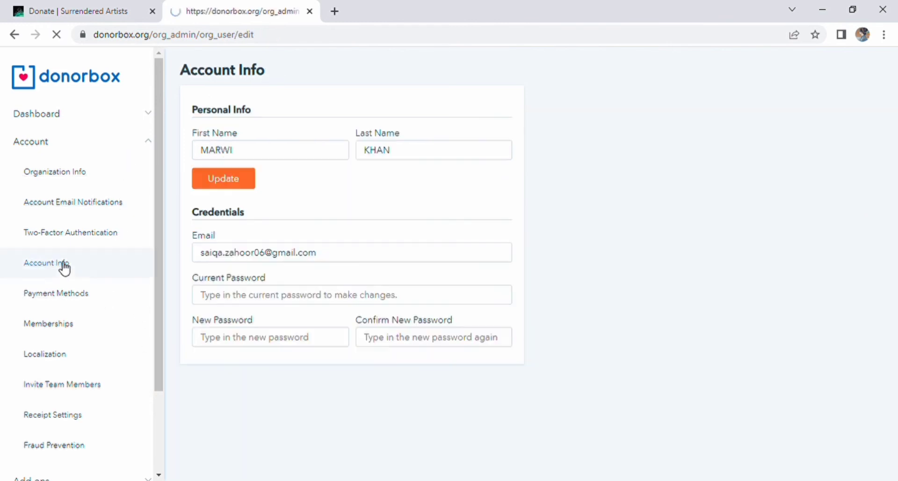
pyautogui.click(283, 157)
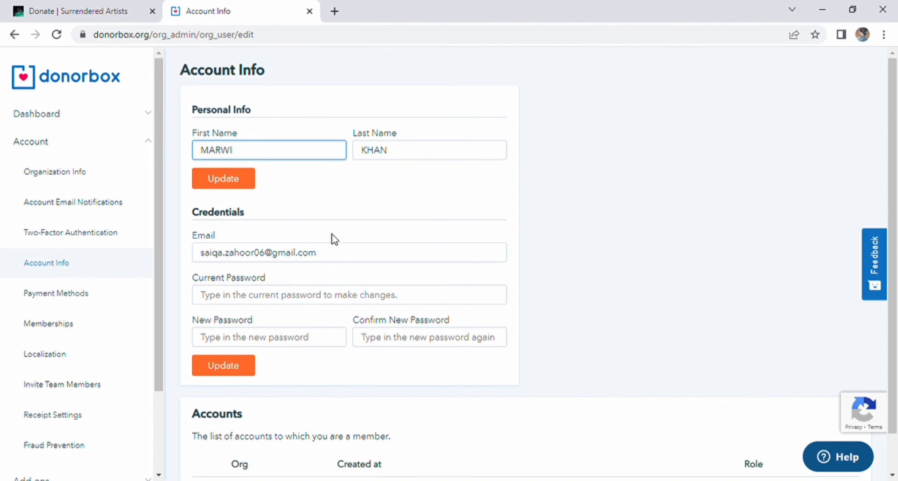
pyautogui.scroll(-1, 345, 226)
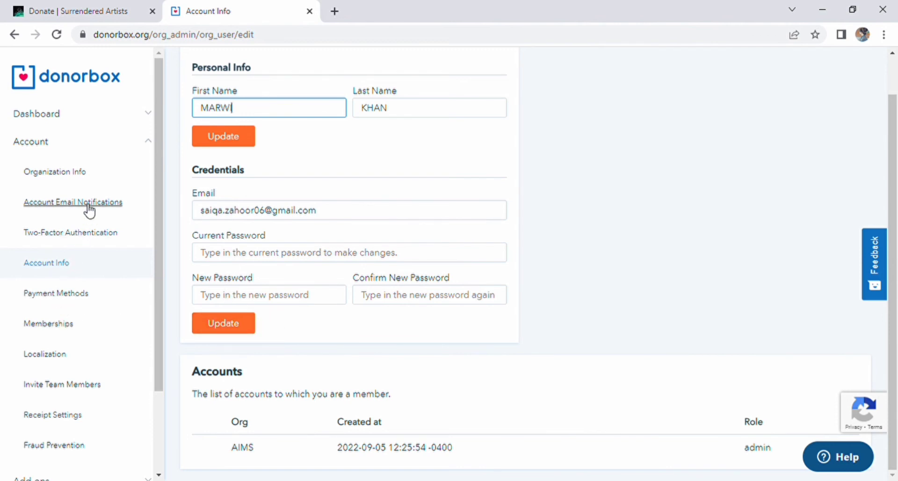
# - View AIMS Organization Info, then collapse Account and expand the Add-ons list in the sidebar
pyautogui.click(72, 173)
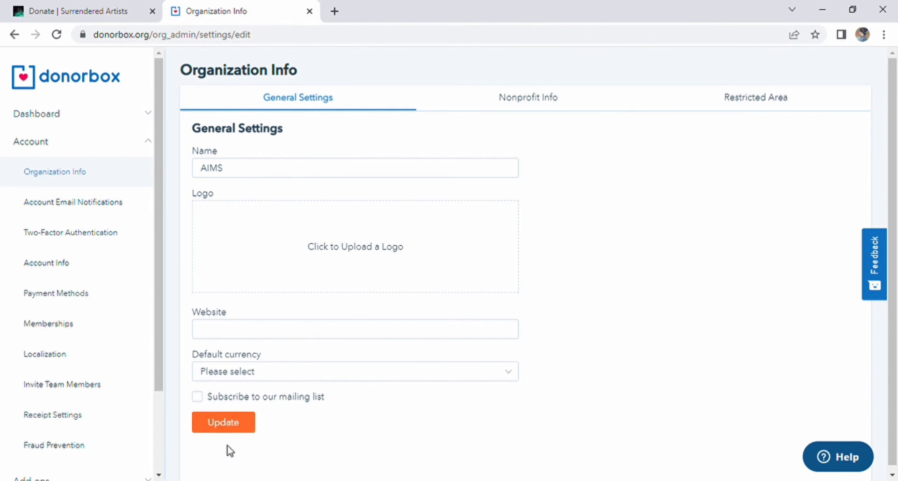
pyautogui.click(148, 141)
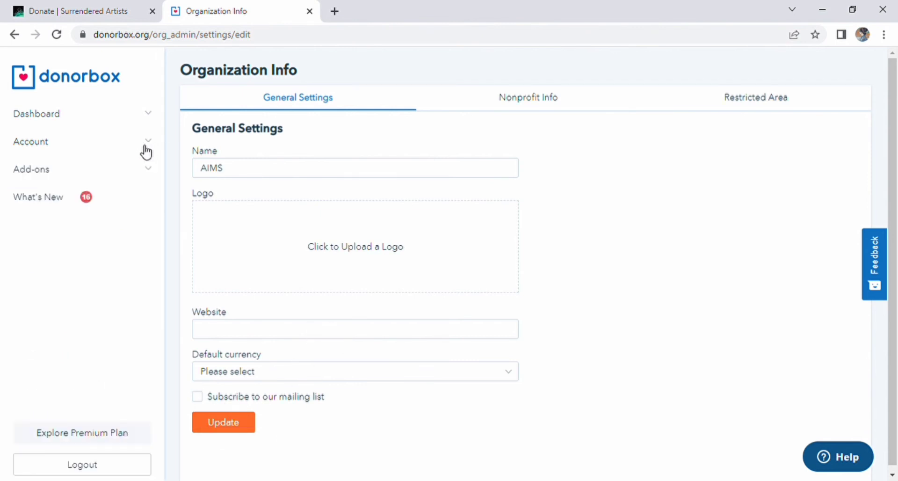
pyautogui.click(127, 169)
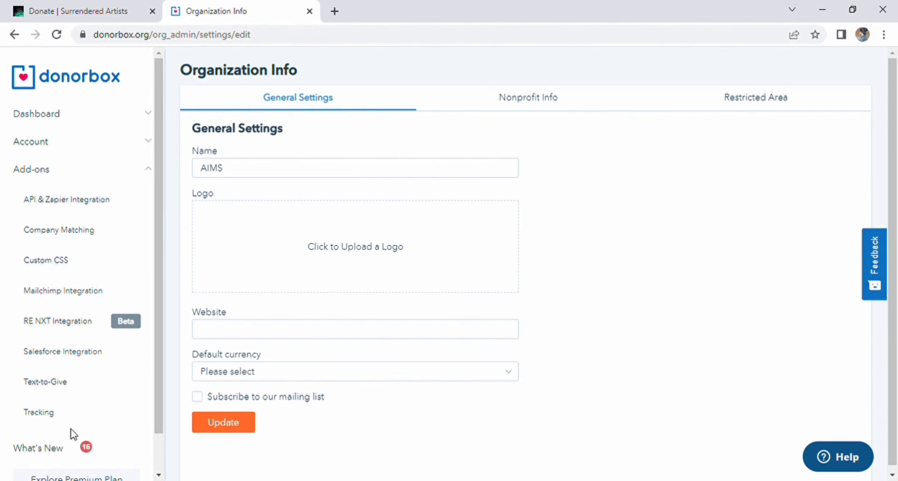
pyautogui.scroll(-1, 71, 432)
pyautogui.click(56, 410)
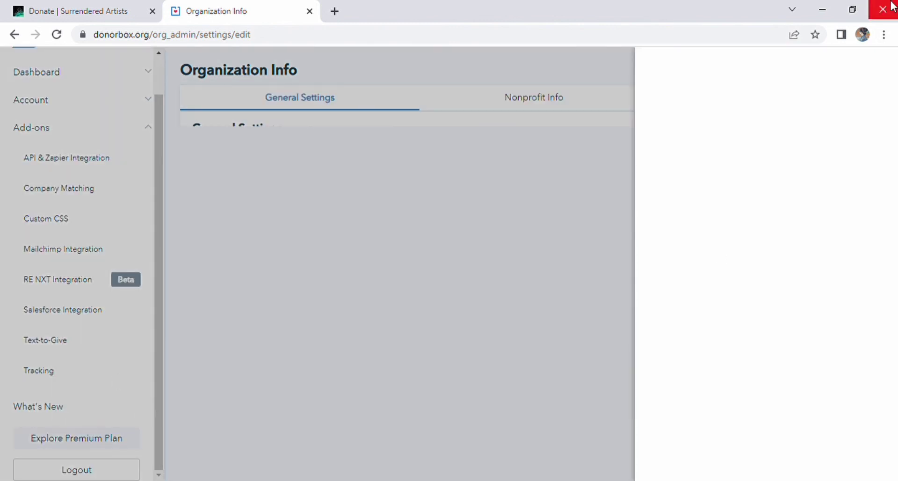
pyautogui.scroll(-5, 743, 180)
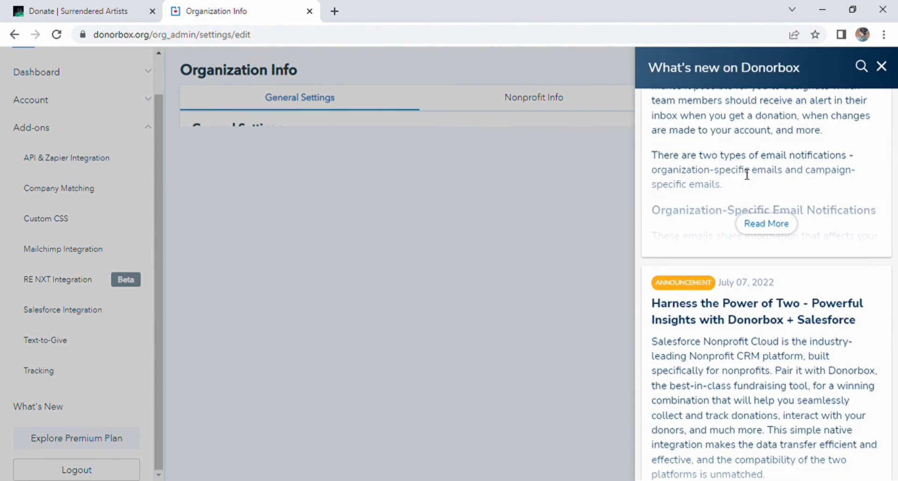
pyautogui.scroll(-5, 744, 174)
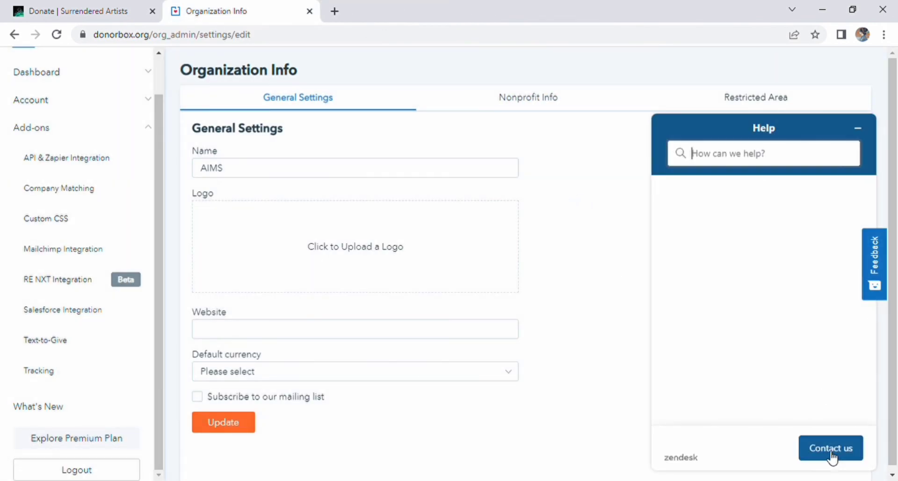
# - Minimize and reopen the Help panel, then bring up the Contact us support form
pyautogui.click(858, 128)
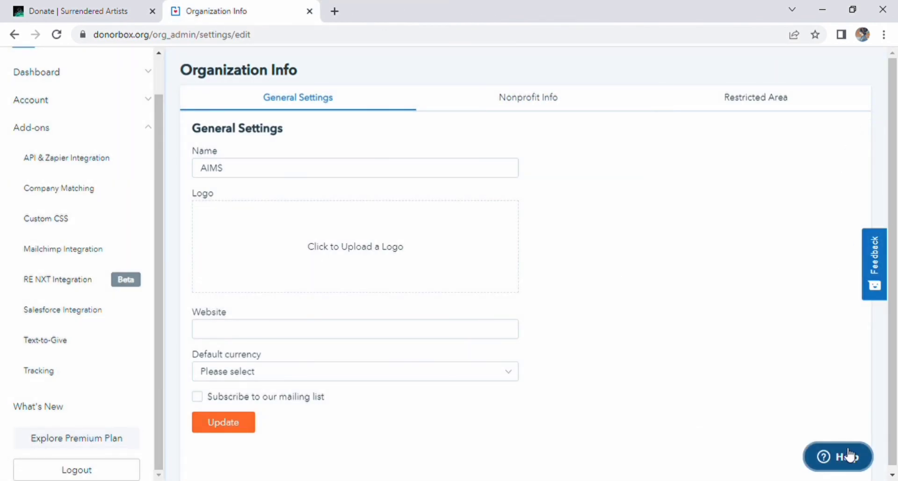
pyautogui.click(842, 456)
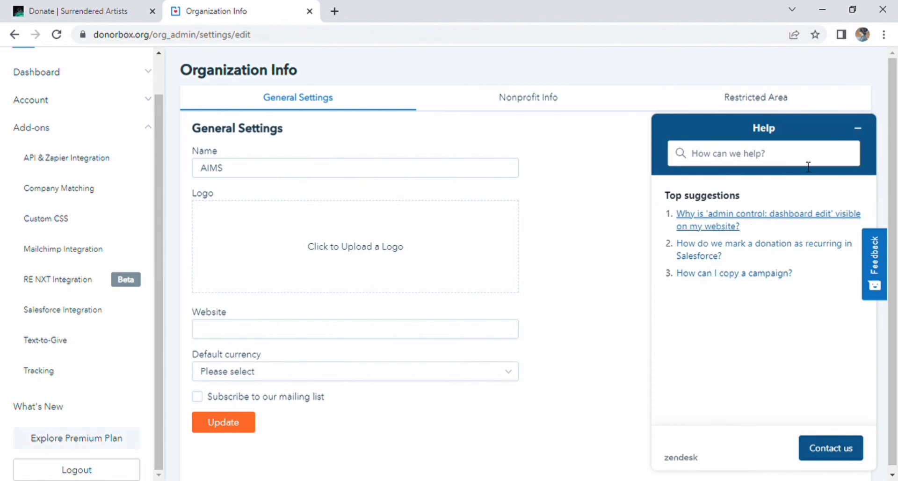
pyautogui.click(822, 448)
# - Review the support form's website URL and message fields
pyautogui.click(715, 322)
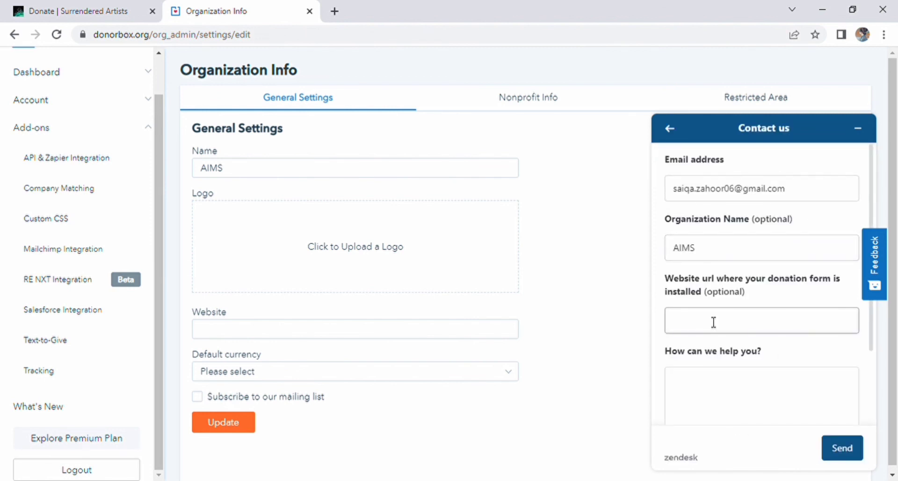
pyautogui.scroll(-2, 718, 340)
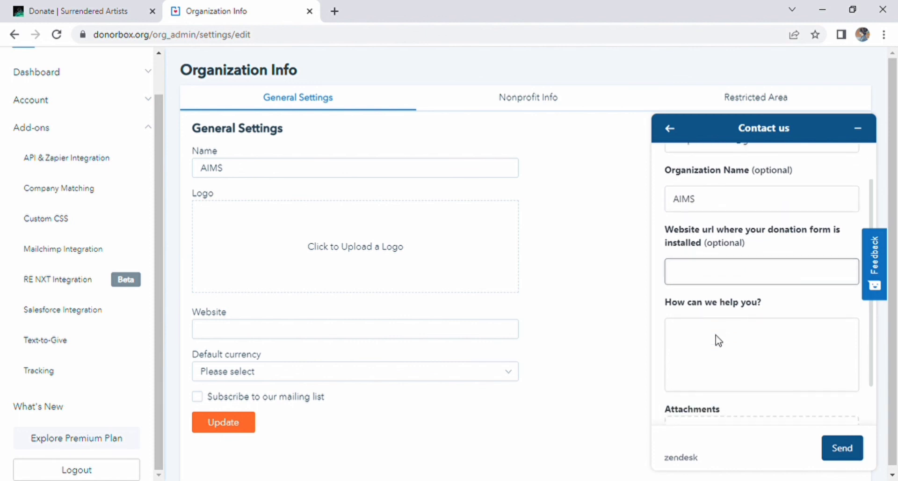
pyautogui.click(708, 298)
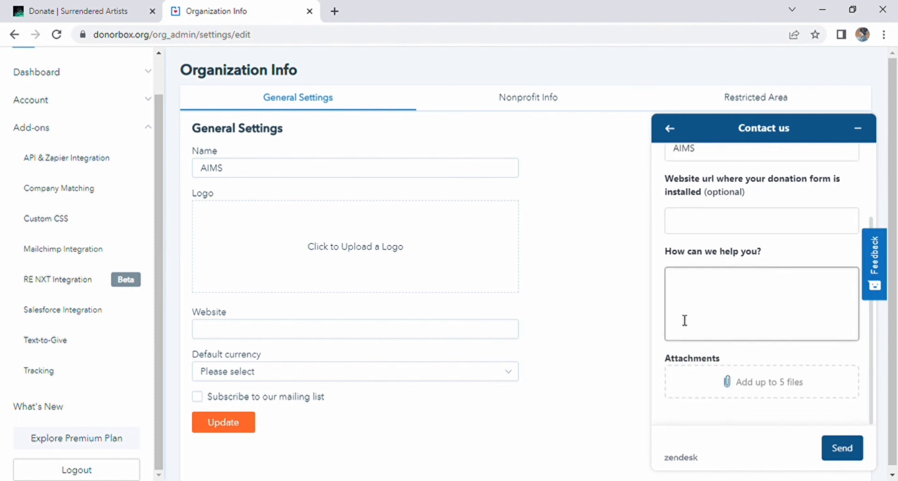
pyautogui.click(716, 369)
pyautogui.scroll(-1, 716, 369)
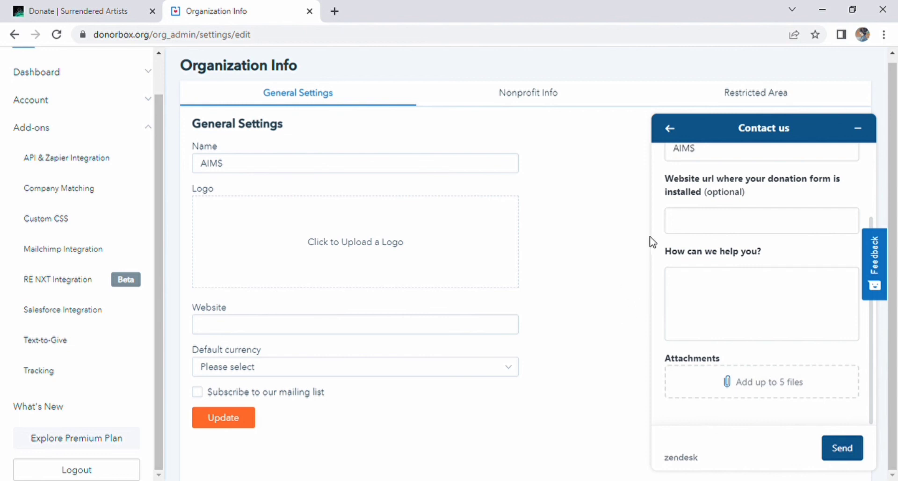
# - Go back to Help suggestions, collapse the Add-ons list, and return to the Campaigns dashboard
pyautogui.click(672, 131)
pyautogui.scroll(1, 294, 335)
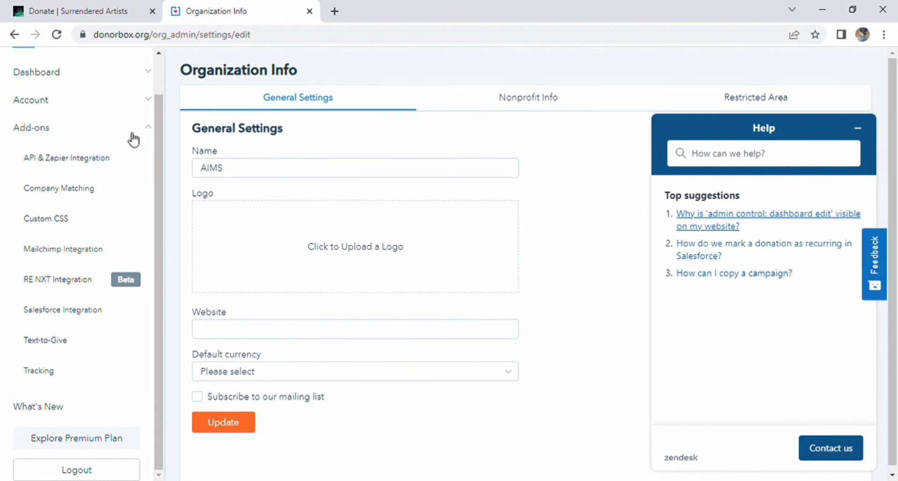
pyautogui.click(147, 125)
pyautogui.click(102, 92)
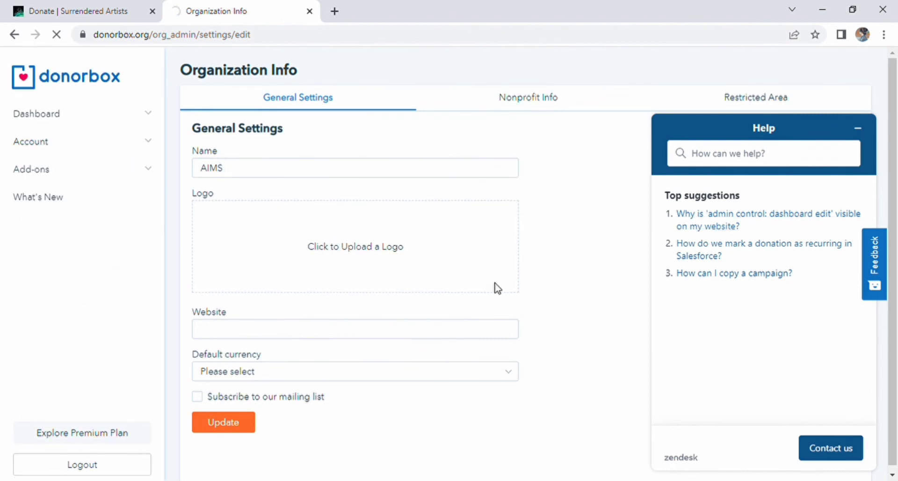